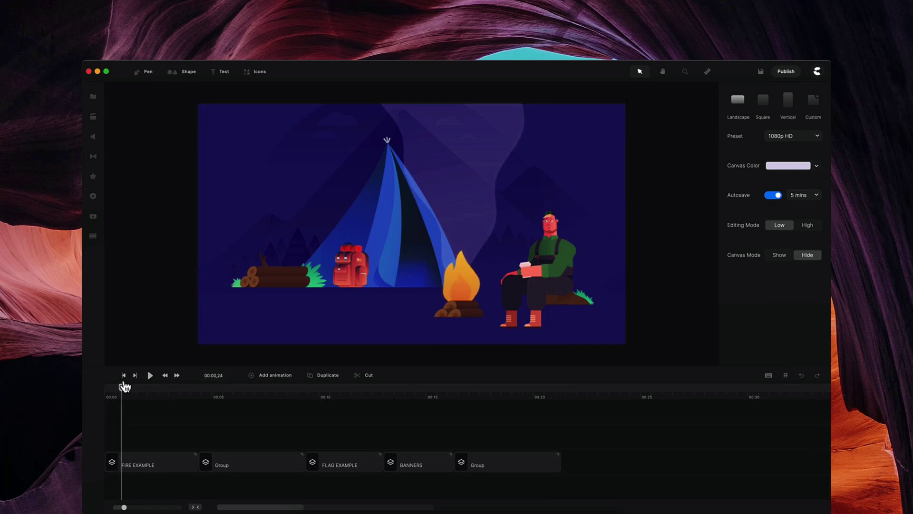
# Open the FIRE EXAMPLE group for editing and move the playhead near its start.
pyautogui.click(504, 292)
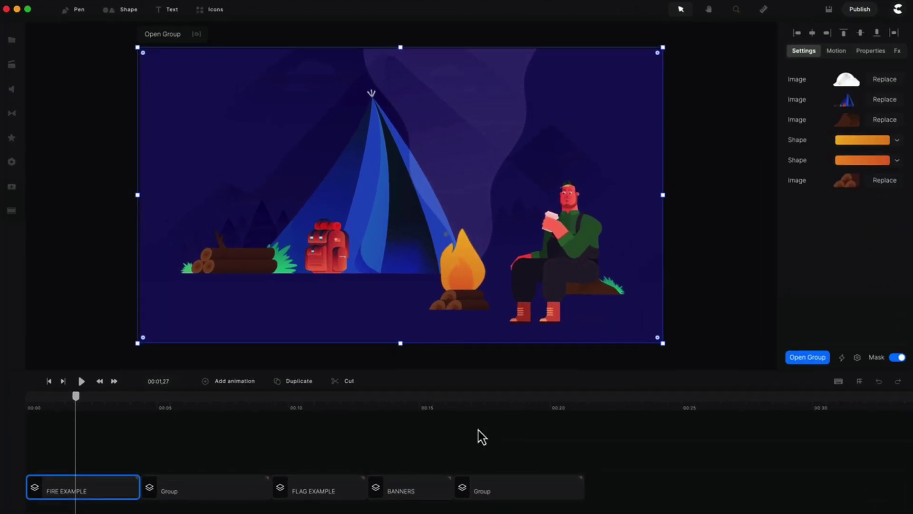
pyautogui.doubleClick(86, 485)
pyautogui.moveTo(84, 410); pyautogui.dragTo(34, 404)
pyautogui.click(336, 234)
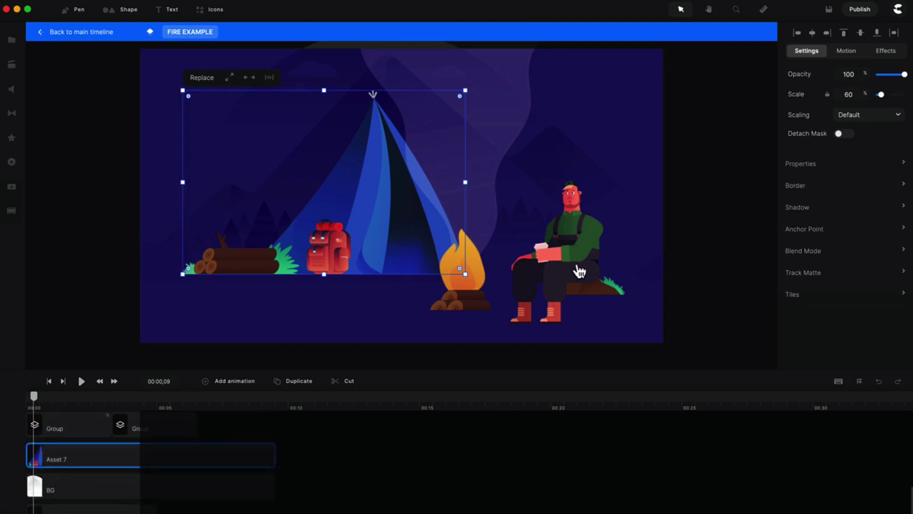
# Remove the existing Wave effect from the outer yellow flame shape.
pyautogui.doubleClick(458, 274)
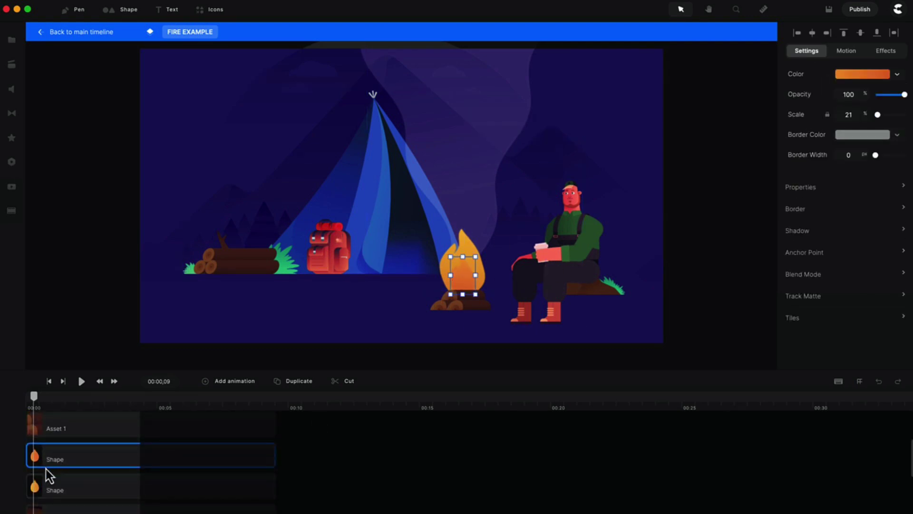
pyautogui.click(57, 492)
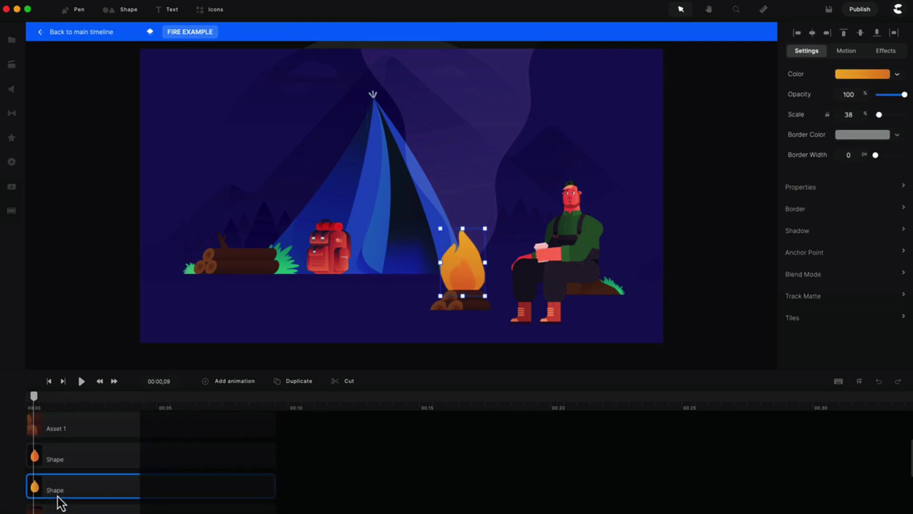
pyautogui.moveTo(34, 397); pyautogui.dragTo(117, 399)
pyautogui.press('Home')
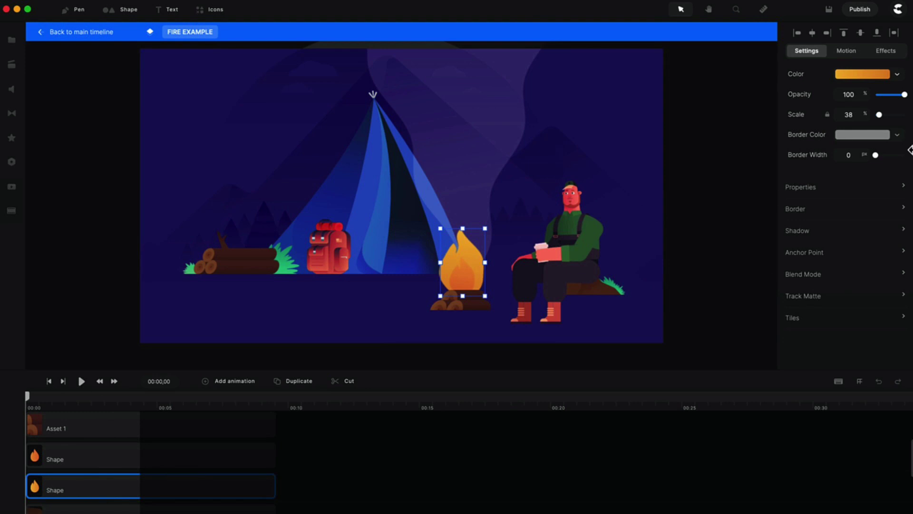
pyautogui.click(885, 50)
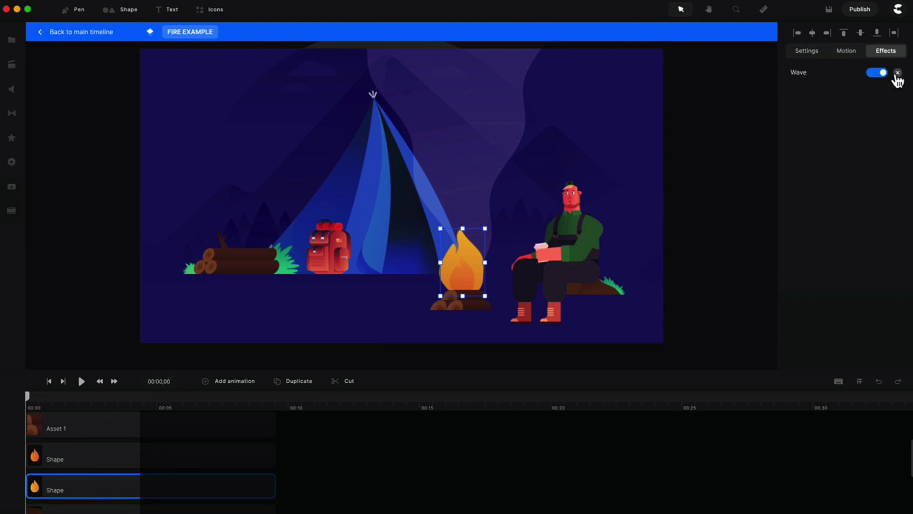
pyautogui.click(898, 73)
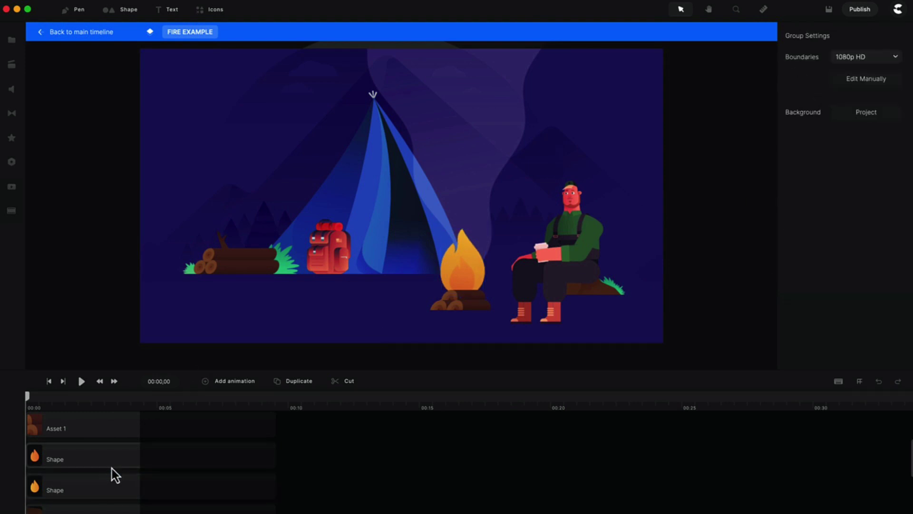
# Remove the existing Wave effect from the inner orange flame shape.
pyautogui.click(112, 464)
pyautogui.click(892, 50)
pyautogui.click(898, 74)
# Delete the SMOKE shape above the campfire and play the scene to check it.
pyautogui.click(460, 283)
pyautogui.click(509, 165)
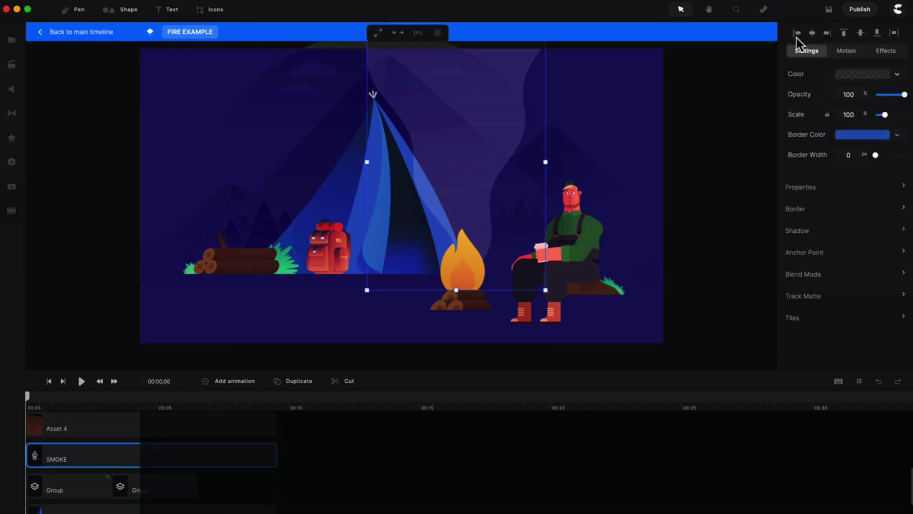
pyautogui.press('space')
pyautogui.click(885, 51)
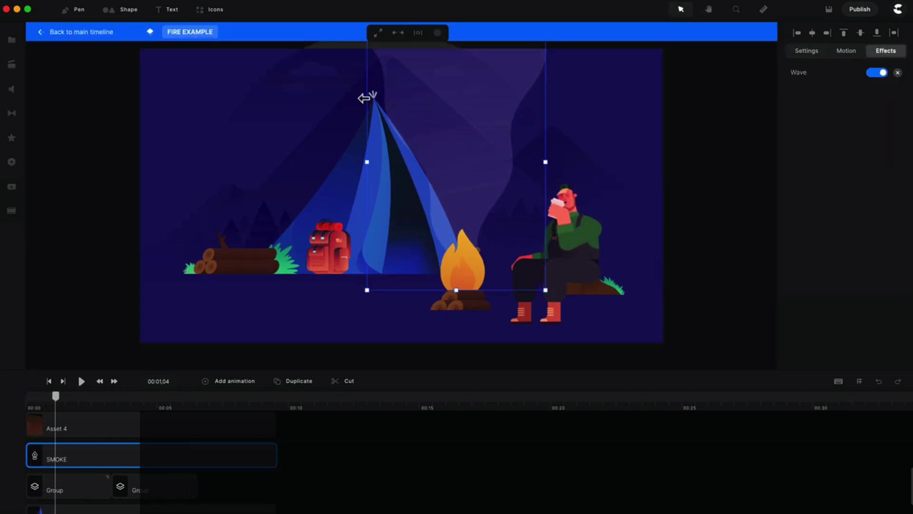
pyautogui.press('Delete')
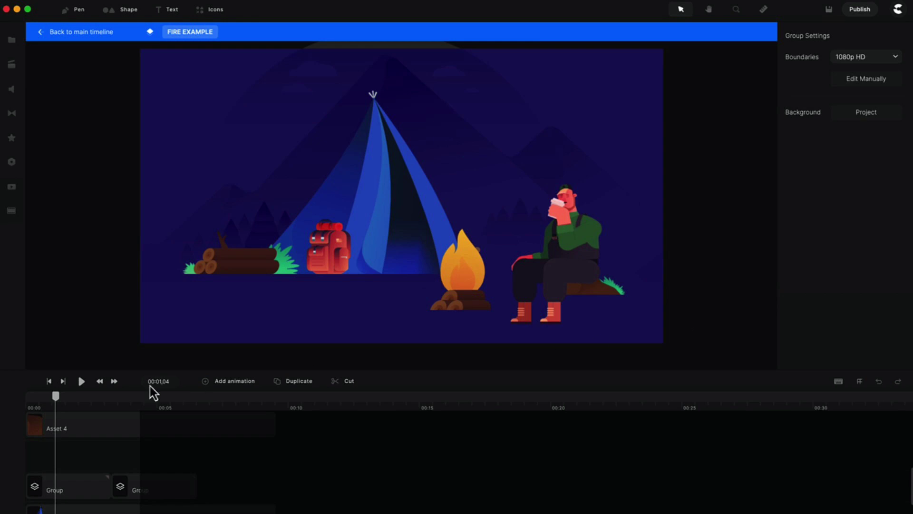
pyautogui.click(53, 386)
pyautogui.press('space')
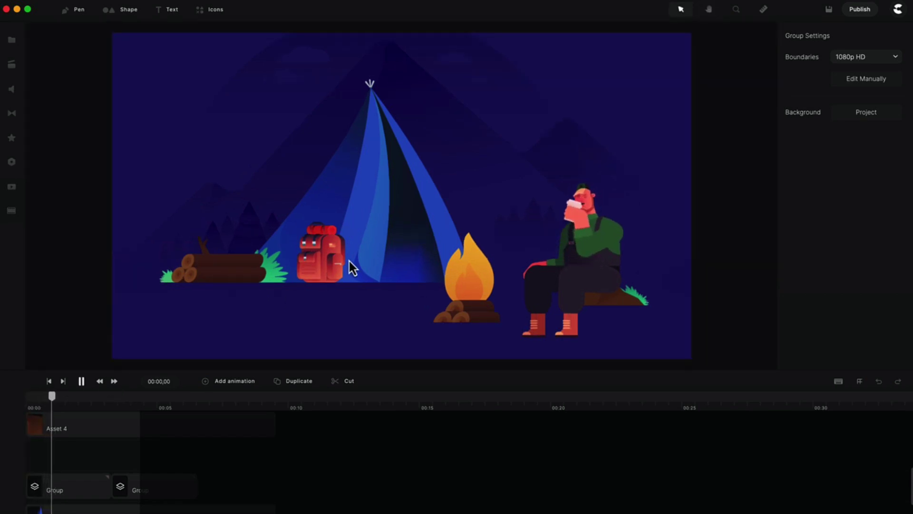
# Apply the Wave effect to both the inner and the outer flame shapes of the campfire.
pyautogui.doubleClick(468, 270)
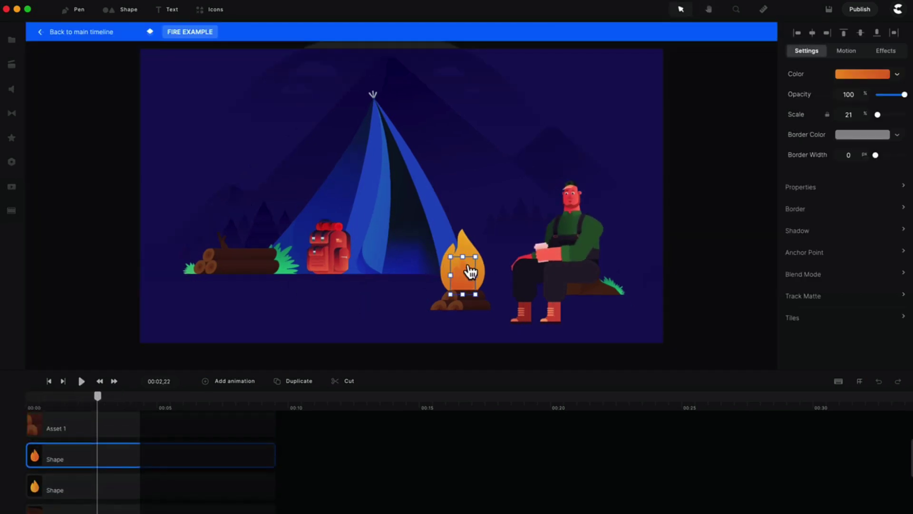
pyautogui.click(14, 141)
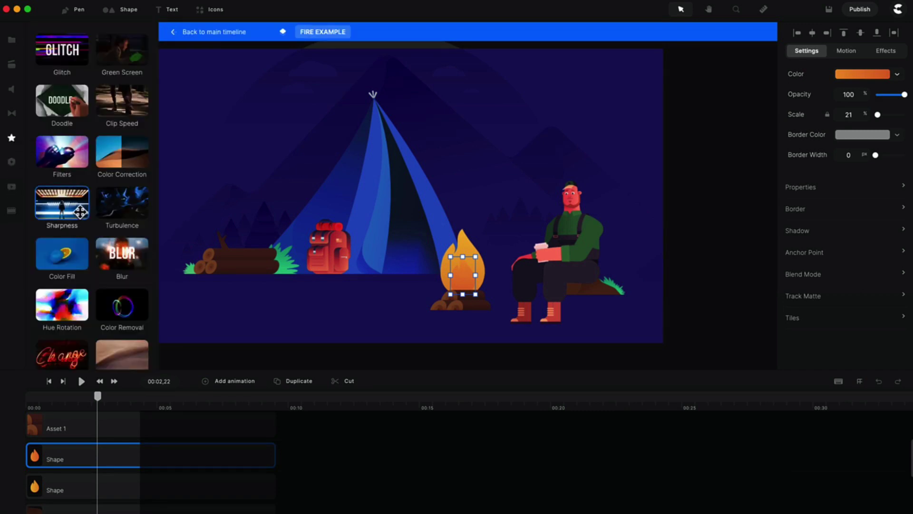
pyautogui.scroll(-5, 77, 220)
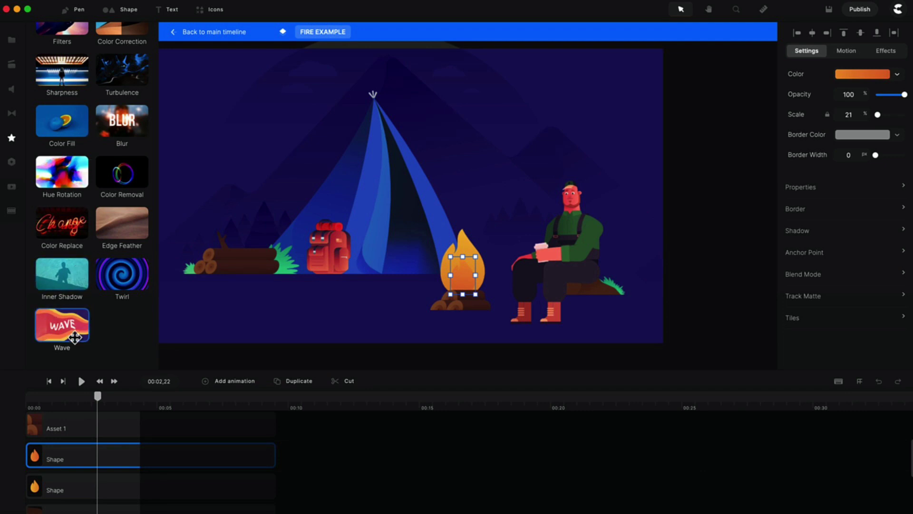
pyautogui.moveTo(46, 317); pyautogui.dragTo(454, 291)
pyautogui.moveTo(48, 324); pyautogui.dragTo(454, 253)
# Play the group from the start to check how the Wave effect animates the flames.
pyautogui.click(49, 380)
pyautogui.press('space')
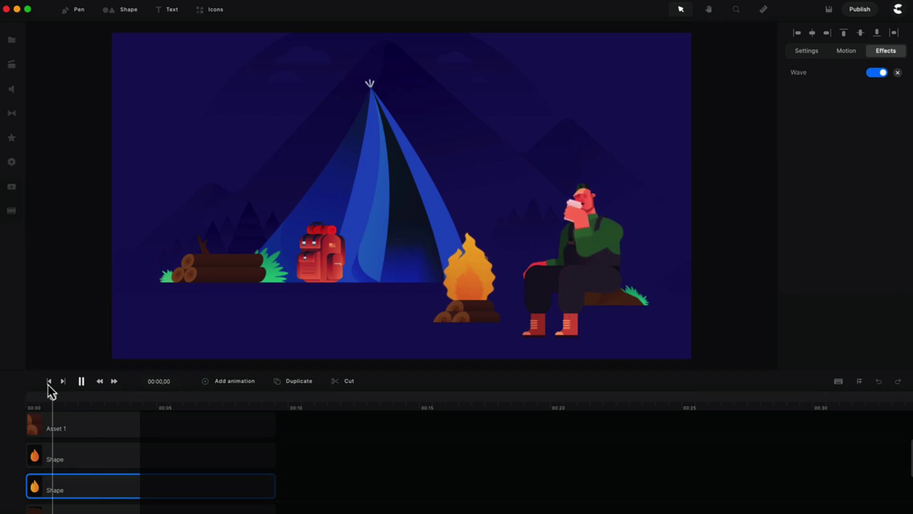
pyautogui.press('space')
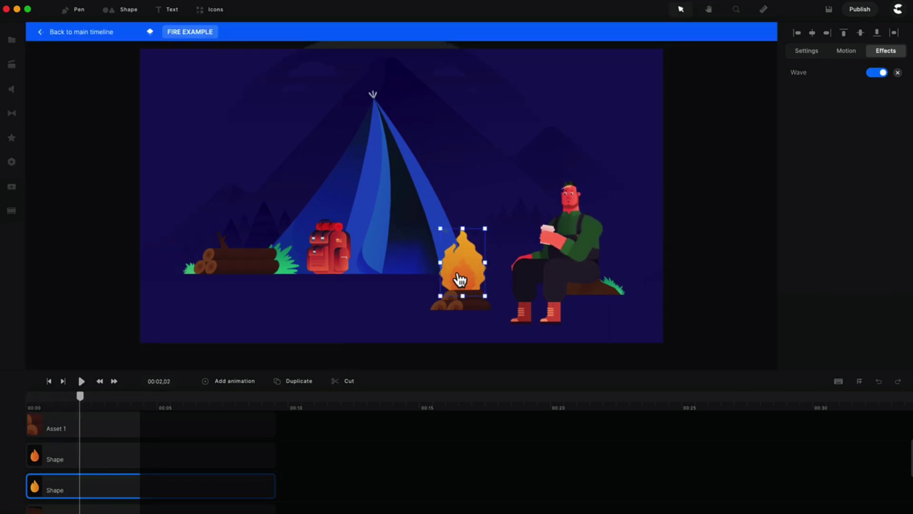
# Set the outer flame's Wave width to 55% and preview the effect.
pyautogui.scroll(5, 460, 280)
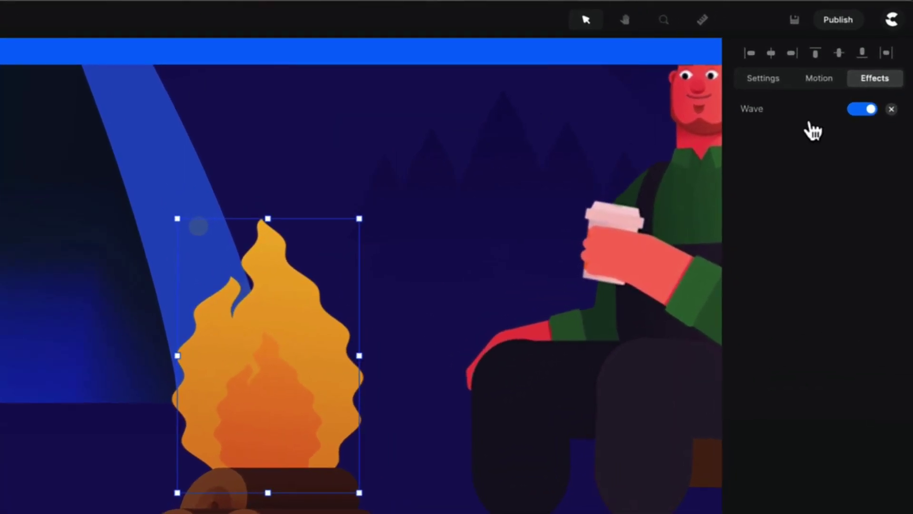
pyautogui.click(791, 122)
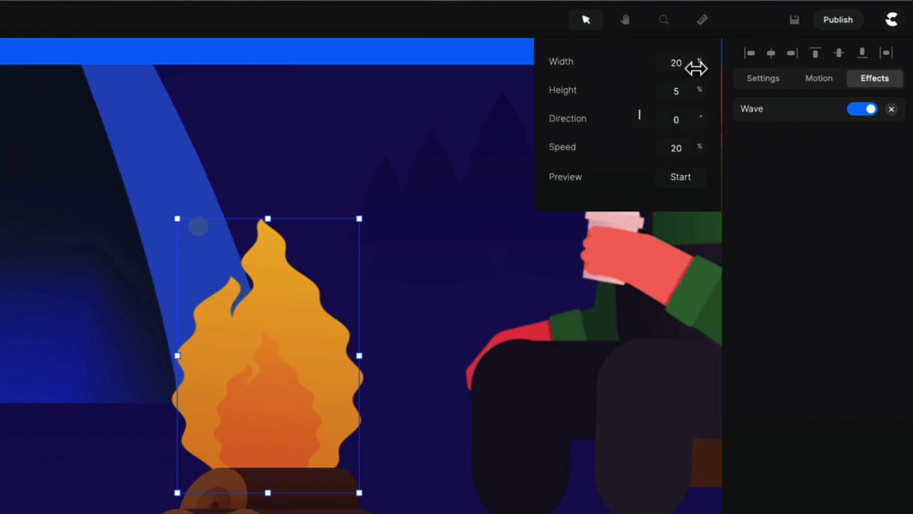
pyautogui.moveTo(696, 69); pyautogui.dragTo(726, 67)
pyautogui.click(695, 188)
pyautogui.click(697, 187)
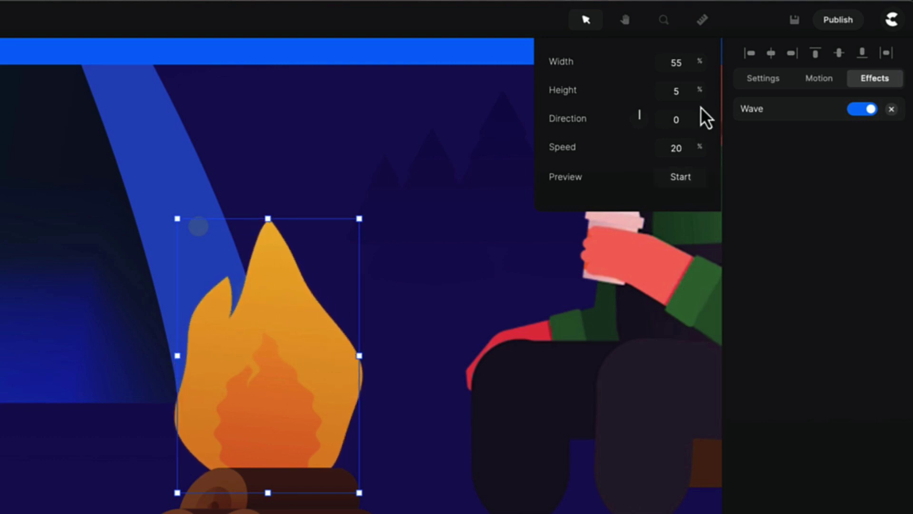
# Set the outer flame's Wave height to 3%, previewing the motion, and slightly increase its wave width.
pyautogui.moveTo(702, 91); pyautogui.dragTo(699, 92)
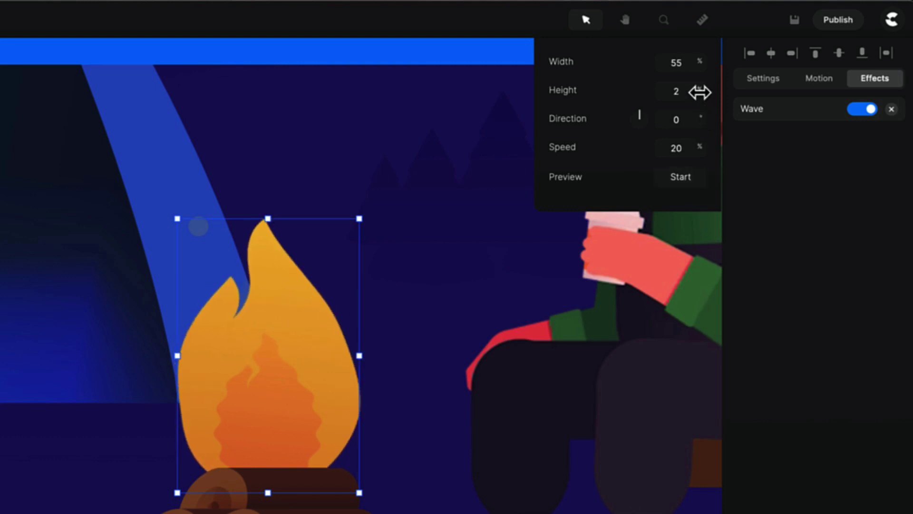
pyautogui.click(687, 186)
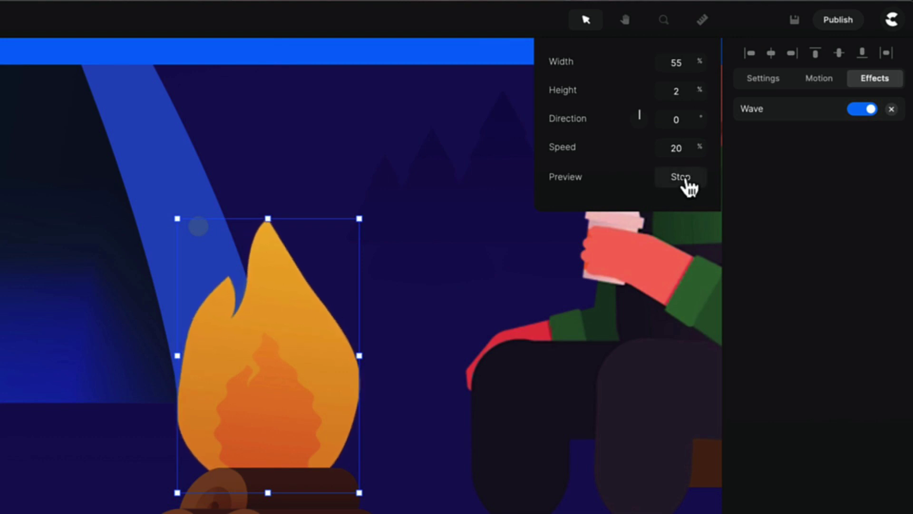
pyautogui.click(688, 186)
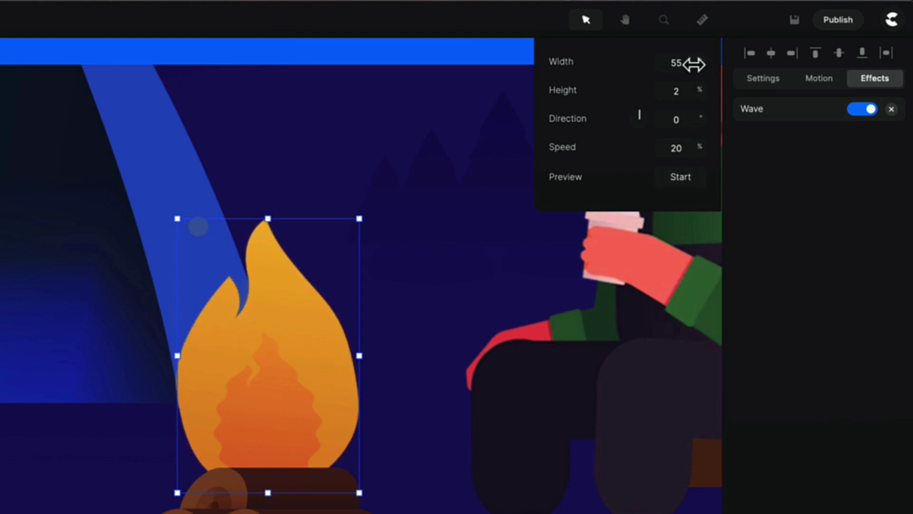
pyautogui.moveTo(694, 91); pyautogui.dragTo(696, 91)
pyautogui.click(685, 177)
pyautogui.click(687, 183)
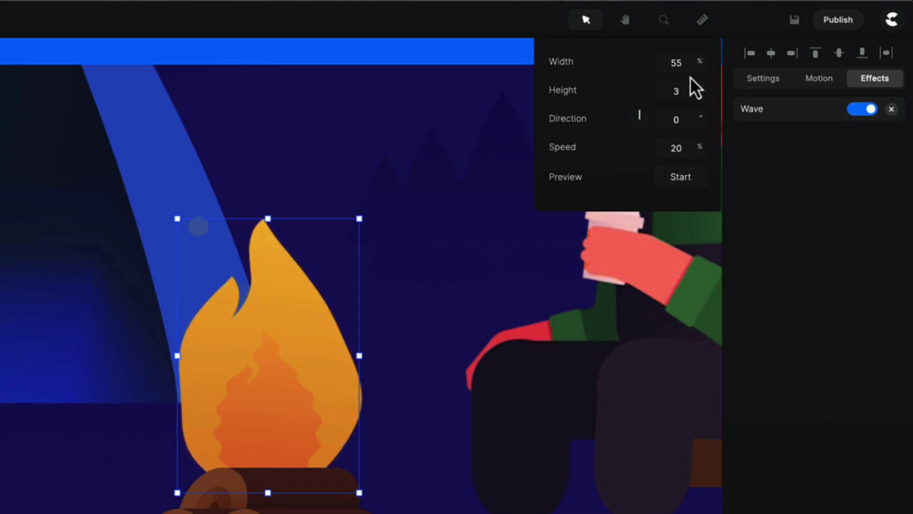
pyautogui.moveTo(695, 68); pyautogui.dragTo(703, 66)
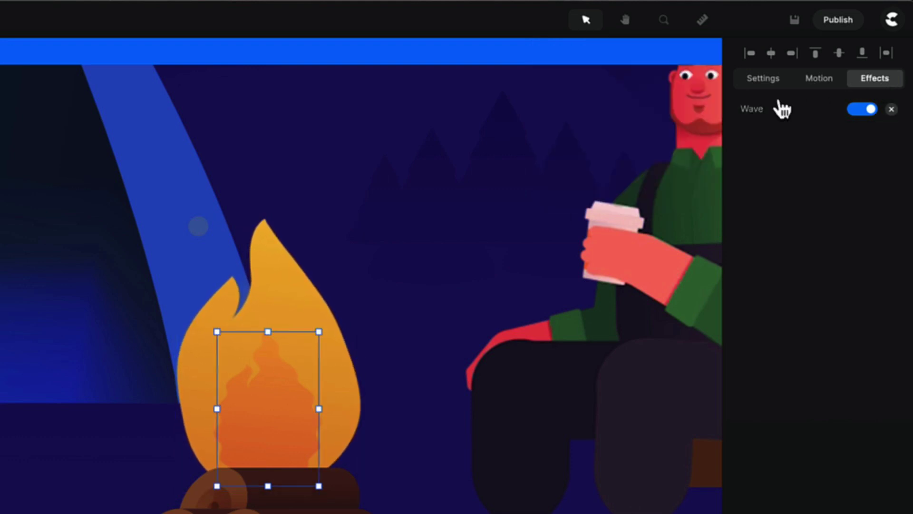
# Set the inner flame's Wave effect to 60% width, 3% height and 11% speed, and preview it.
pyautogui.click(766, 110)
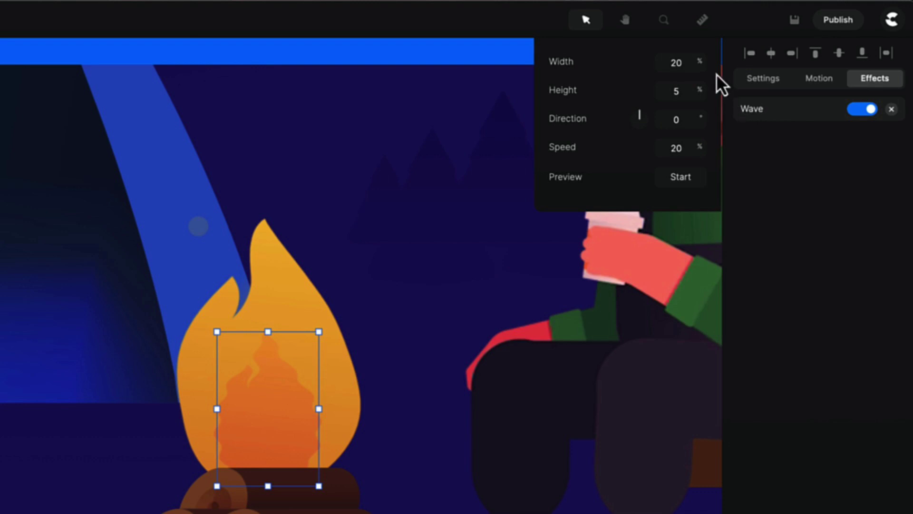
pyautogui.moveTo(703, 68); pyautogui.dragTo(745, 80)
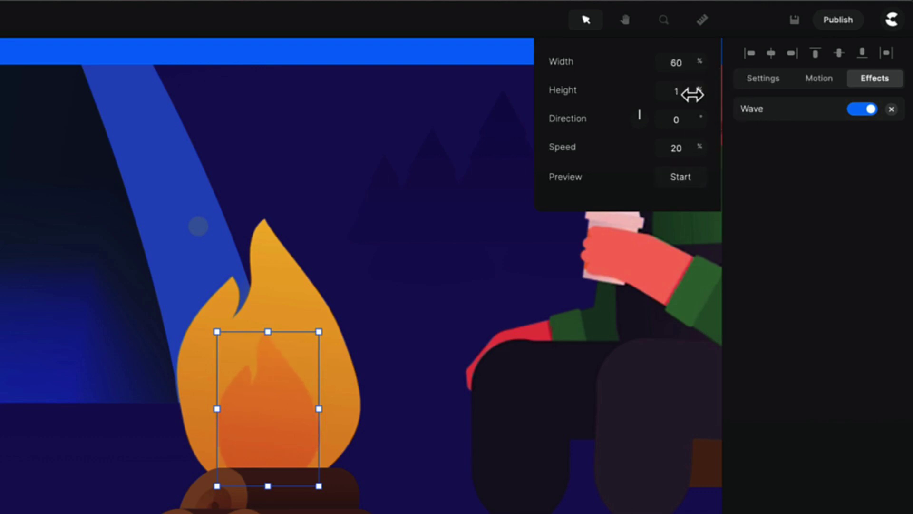
pyautogui.moveTo(694, 95); pyautogui.dragTo(698, 96)
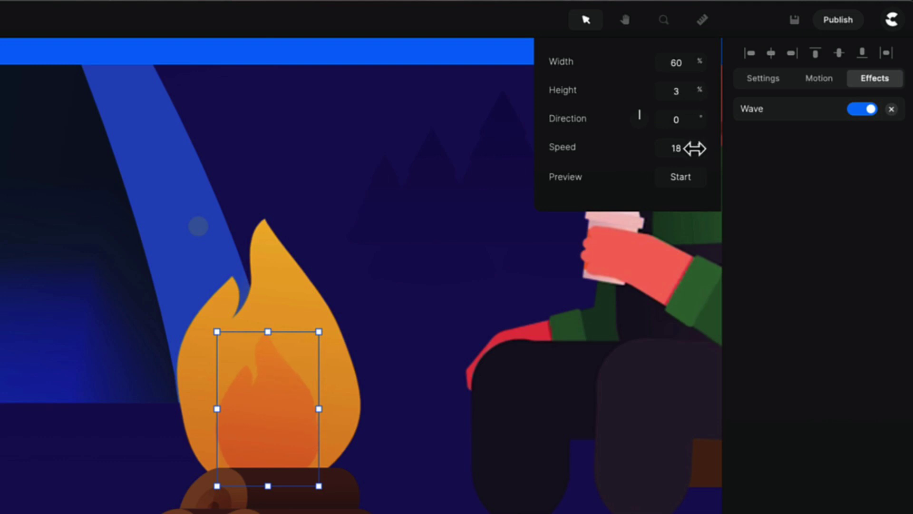
pyautogui.moveTo(696, 149); pyautogui.dragTo(687, 147)
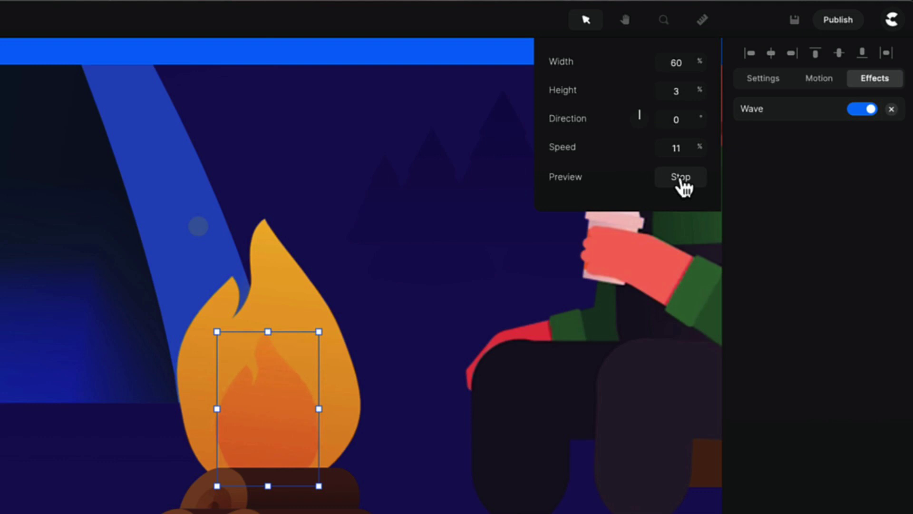
pyautogui.click(681, 181)
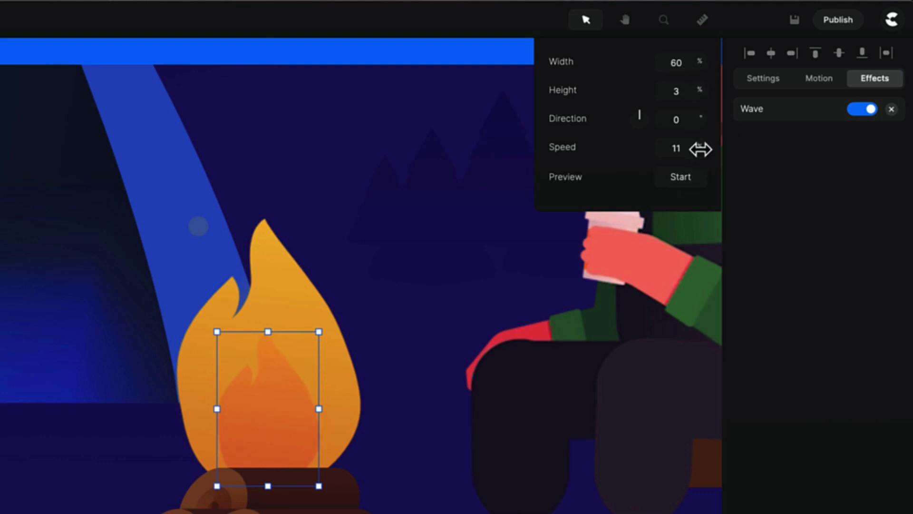
# Slightly raise the inner flame's Wave height and check the flame animation in playback.
pyautogui.moveTo(699, 96); pyautogui.dragTo(704, 96)
pyautogui.click(684, 185)
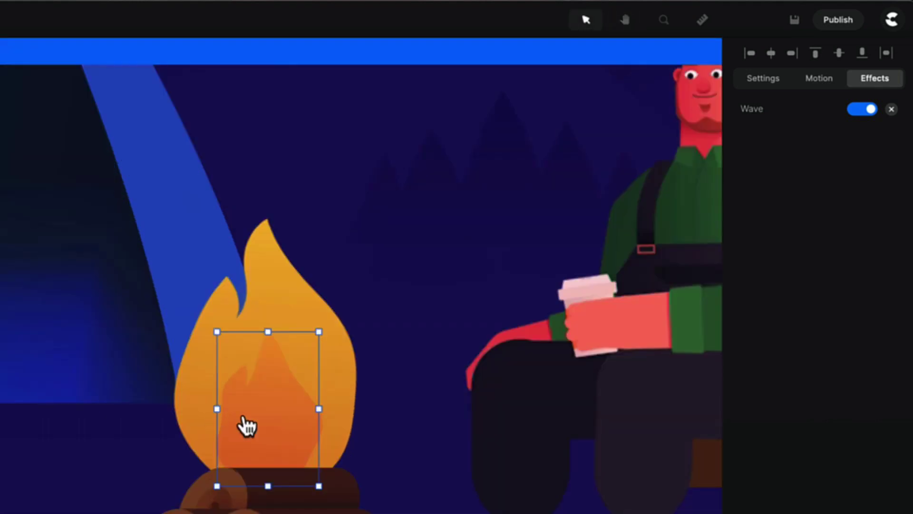
pyautogui.press('space')
# Draw a closed inverted triangle for the smoke with the Pen tool, widening from the campfire base to the canvas's upper edge.
pyautogui.scroll(-5, 247, 423)
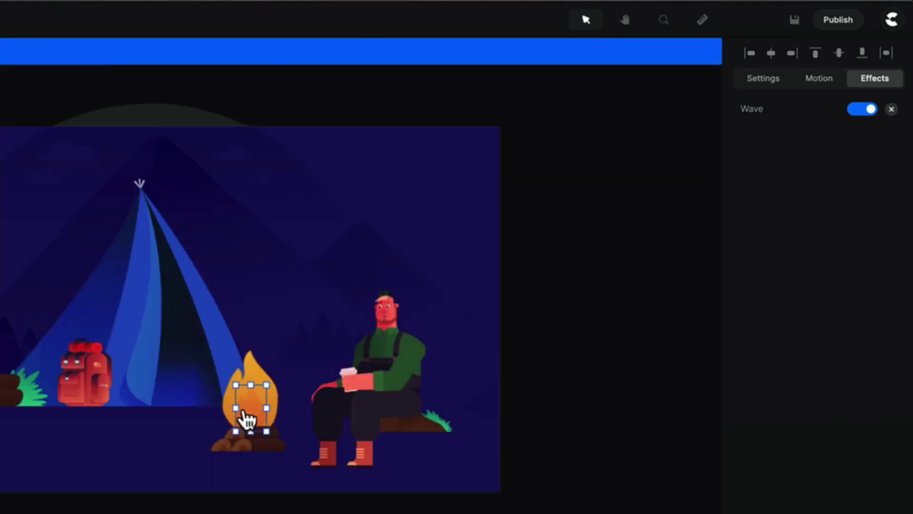
pyautogui.scroll(3, 243, 366)
pyautogui.moveTo(246, 349); pyautogui.dragTo(255, 207)
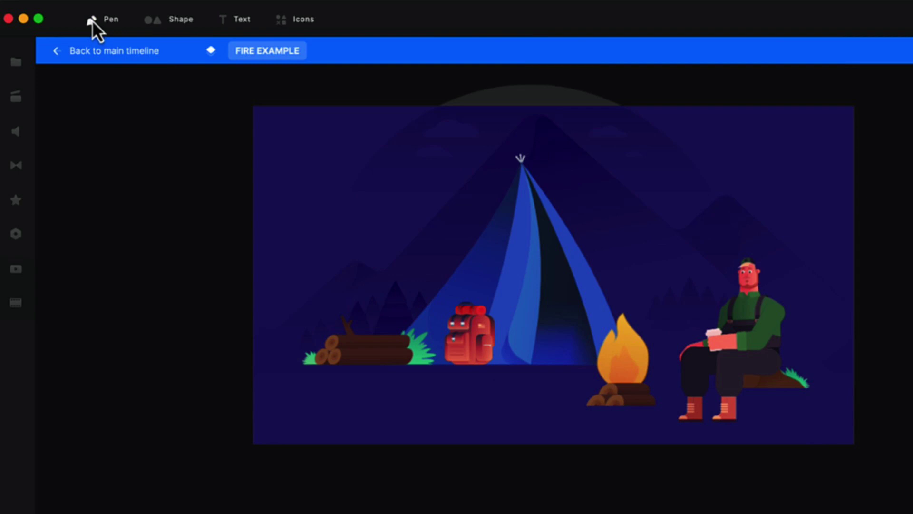
pyautogui.click(93, 24)
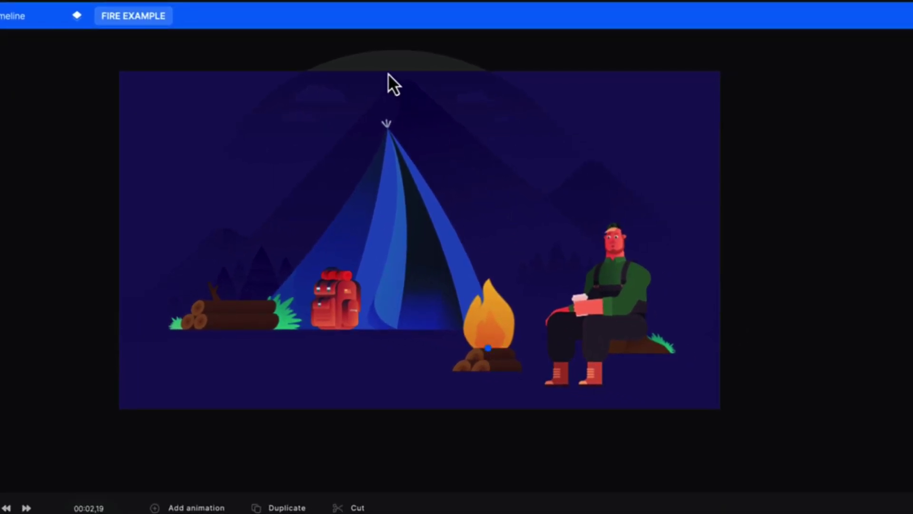
pyautogui.click(393, 72)
pyautogui.click(596, 70)
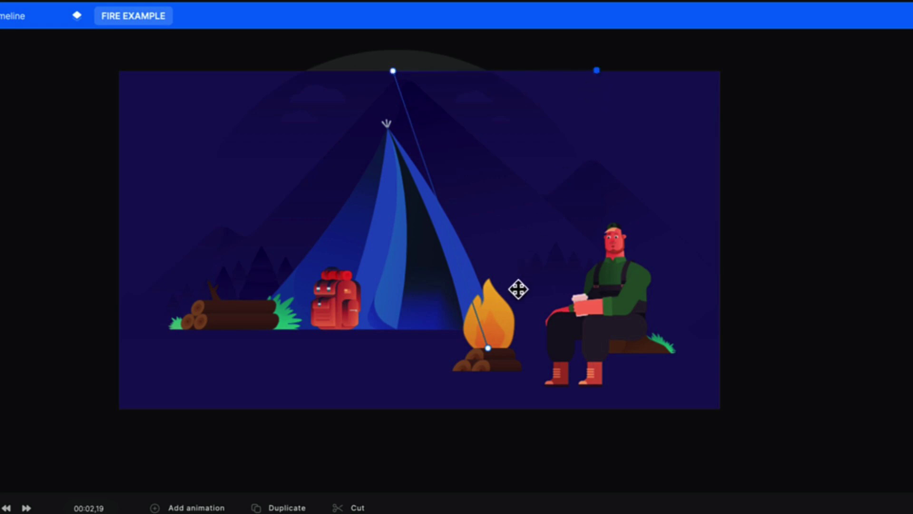
pyautogui.click(491, 351)
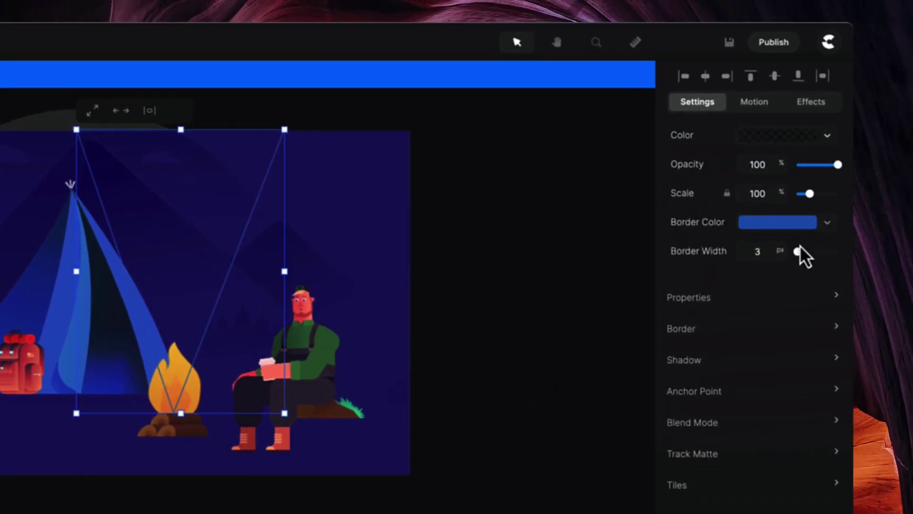
# Set the smoke triangle's border width to 0 px and give it a faint, mostly transparent white ffffff fill.
pyautogui.moveTo(795, 254); pyautogui.dragTo(775, 255)
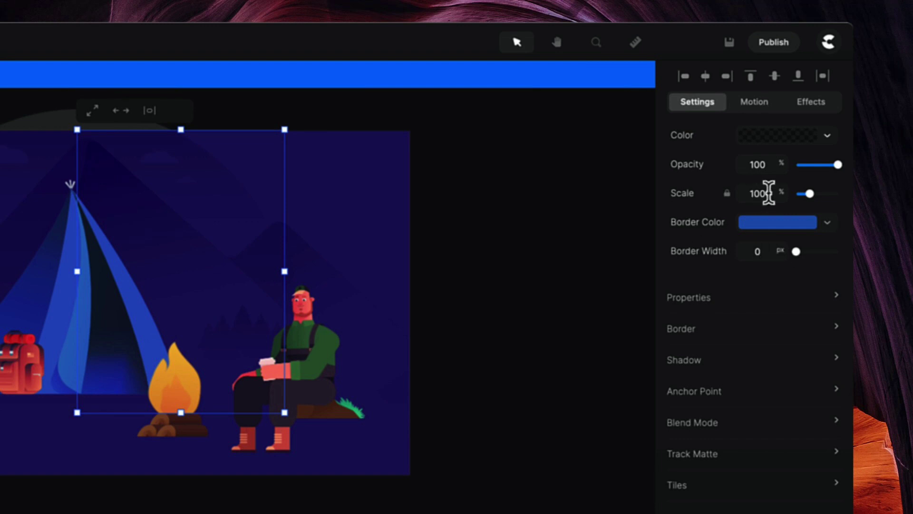
pyautogui.click(784, 138)
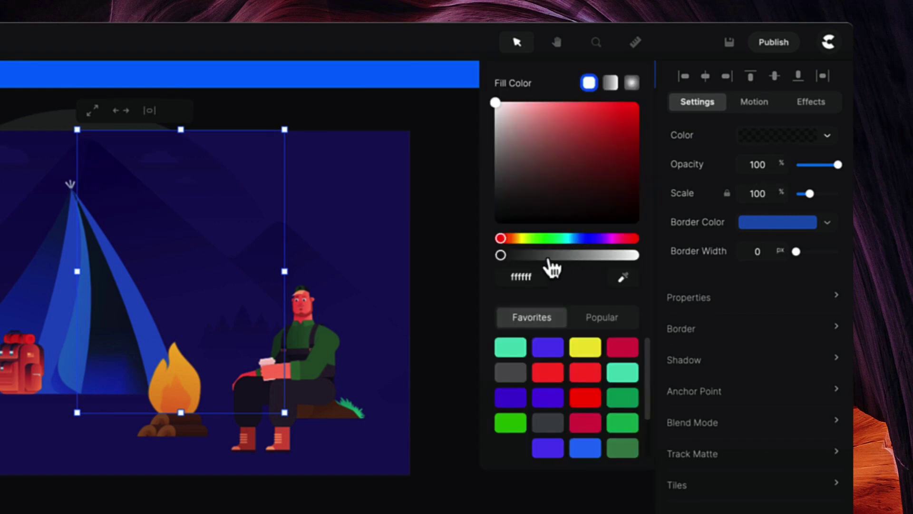
pyautogui.moveTo(504, 263); pyautogui.dragTo(522, 263)
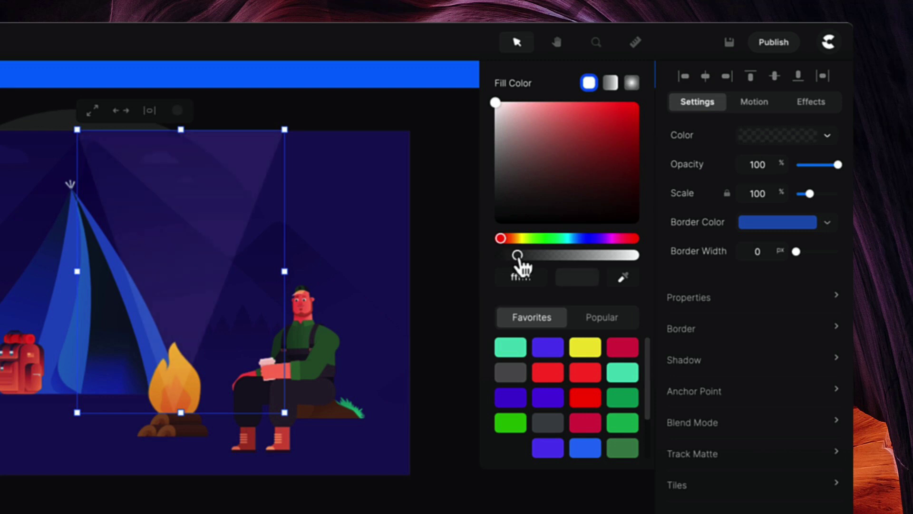
pyautogui.click(464, 194)
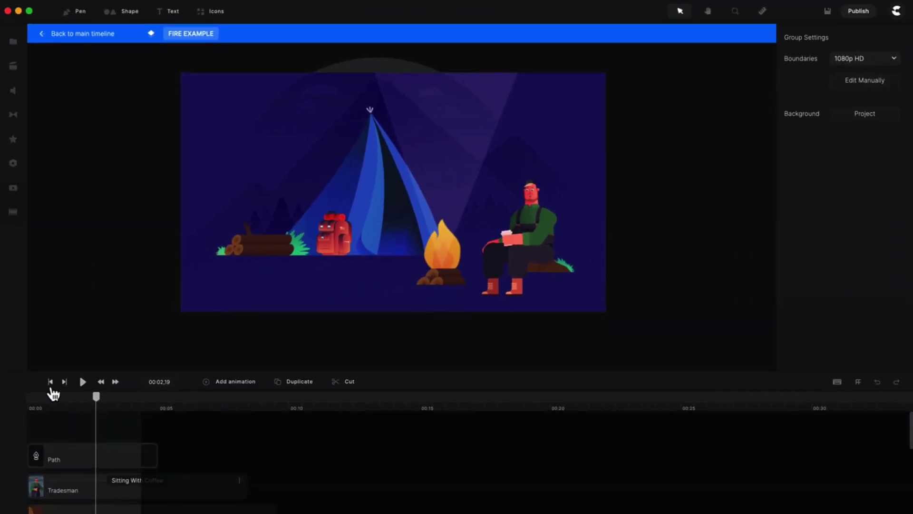
# Return the playhead to the start and place the smoke Path layer behind the campfire logs and flame layers.
pyautogui.click(50, 386)
pyautogui.click(76, 453)
pyautogui.scroll(-1, 80, 450)
pyautogui.click(57, 490)
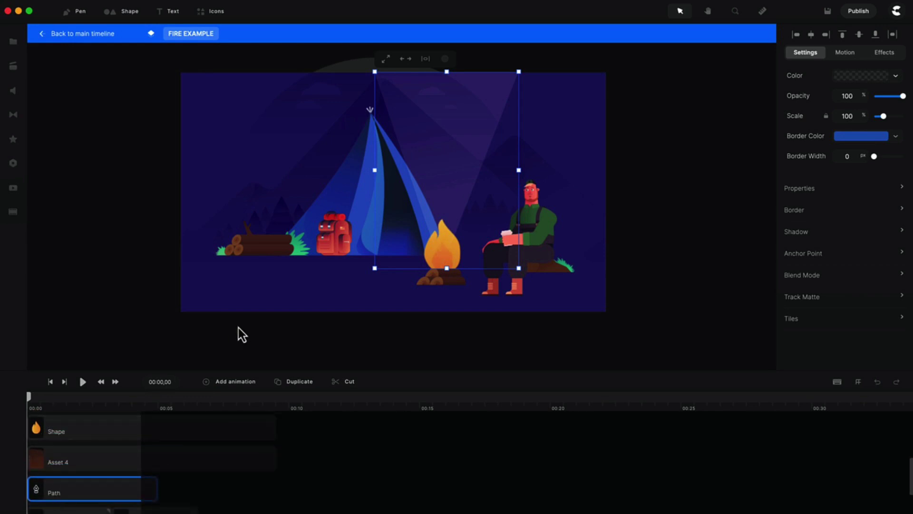
# Apply the Wave effect to the smoke shape and check its motion in playback.
pyautogui.click(19, 147)
pyautogui.scroll(-5, 98, 279)
pyautogui.moveTo(64, 328); pyautogui.dragTo(459, 132)
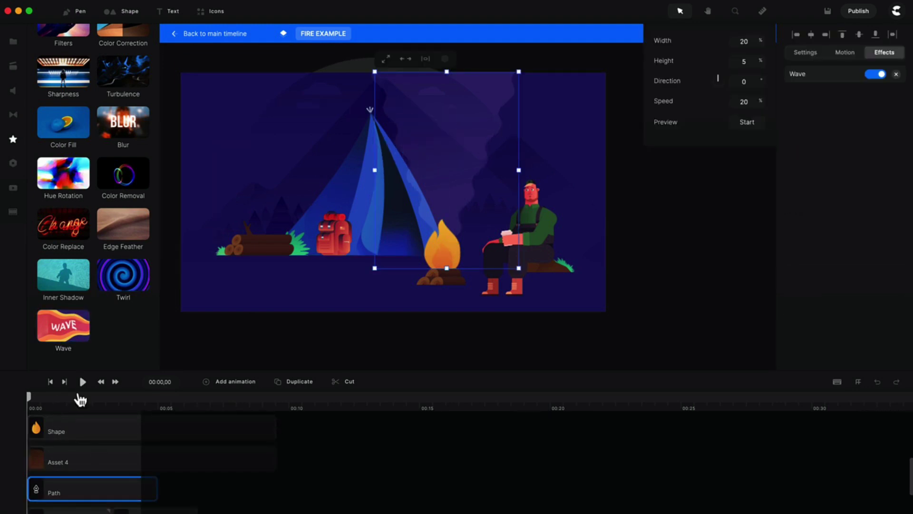
pyautogui.press('space')
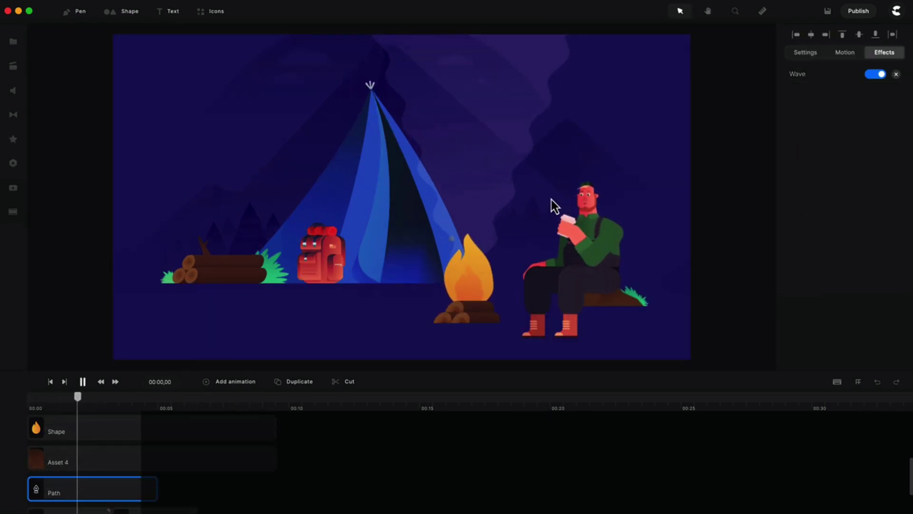
pyautogui.press('space')
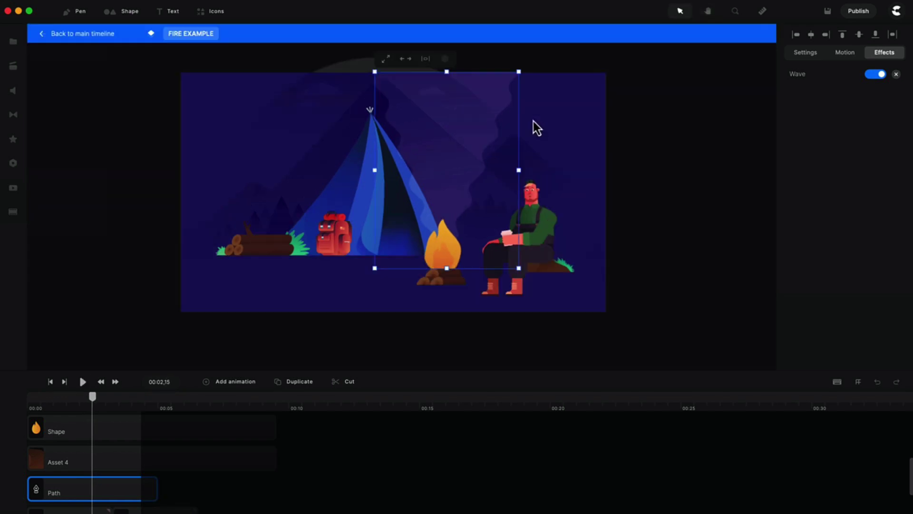
# Set the smoke's Wave effect to 33% width and 16% speed, preview it, and play the scene from the start.
pyautogui.click(813, 84)
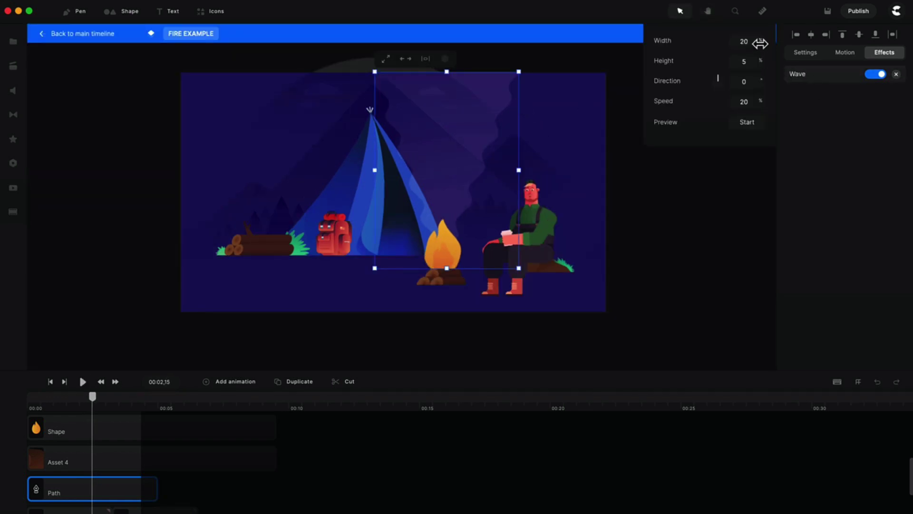
pyautogui.moveTo(762, 43); pyautogui.dragTo(771, 50)
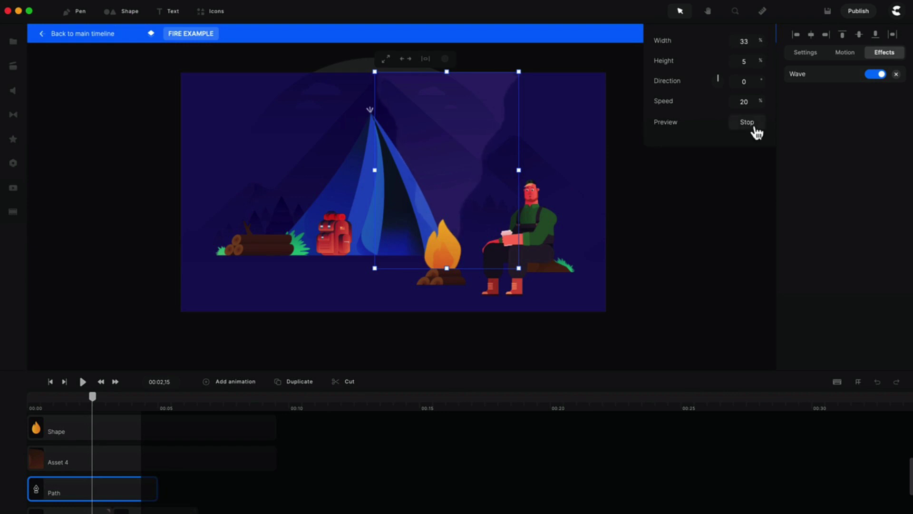
pyautogui.moveTo(759, 103); pyautogui.dragTo(757, 104)
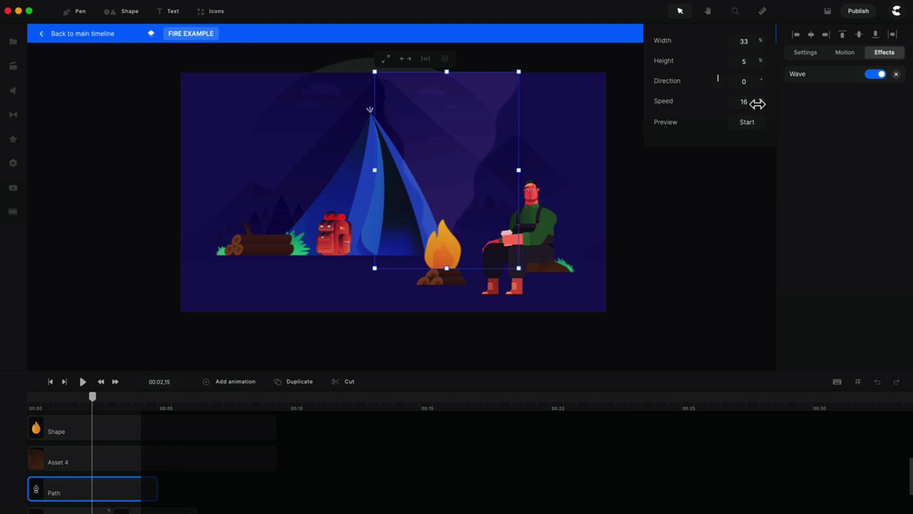
pyautogui.click(754, 123)
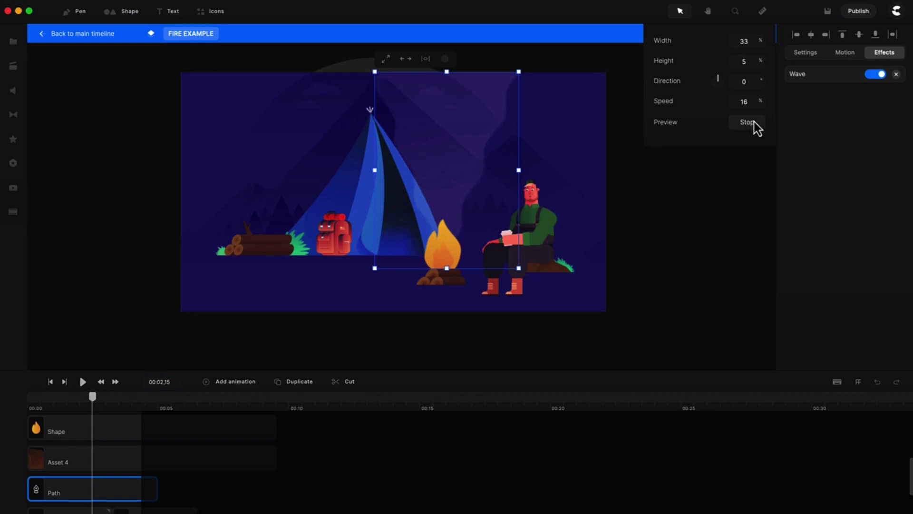
pyautogui.click(50, 381)
pyautogui.press('space')
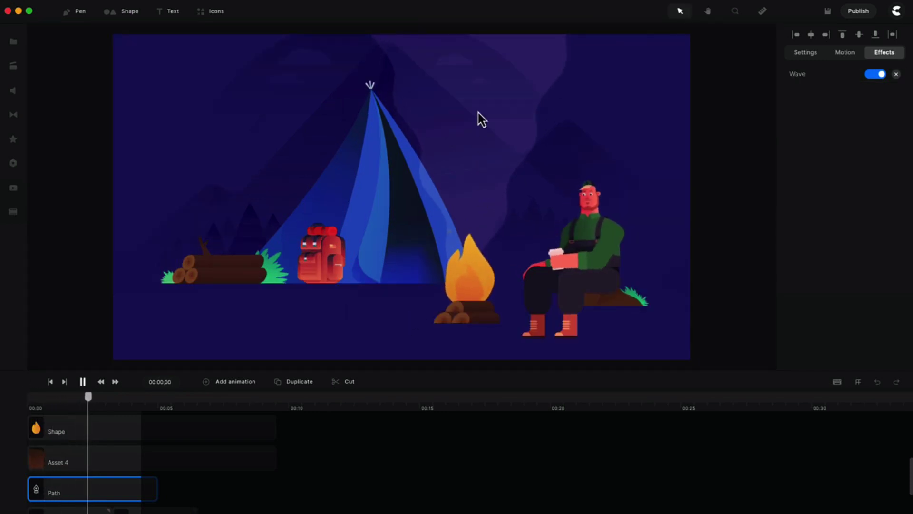
pyautogui.press('space')
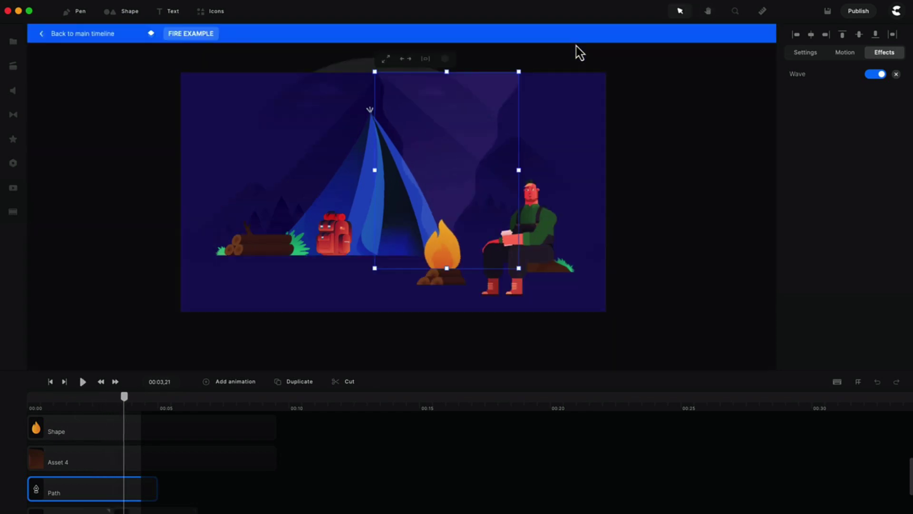
# Return to the main timeline and open the rocket scene's group, enlarging its timeline scale.
pyautogui.click(100, 38)
pyautogui.moveTo(164, 407)
pyautogui.mouseDown()
pyautogui.moveTo(243, 407)
pyautogui.moveTo(150, 408)
pyautogui.mouseUp()
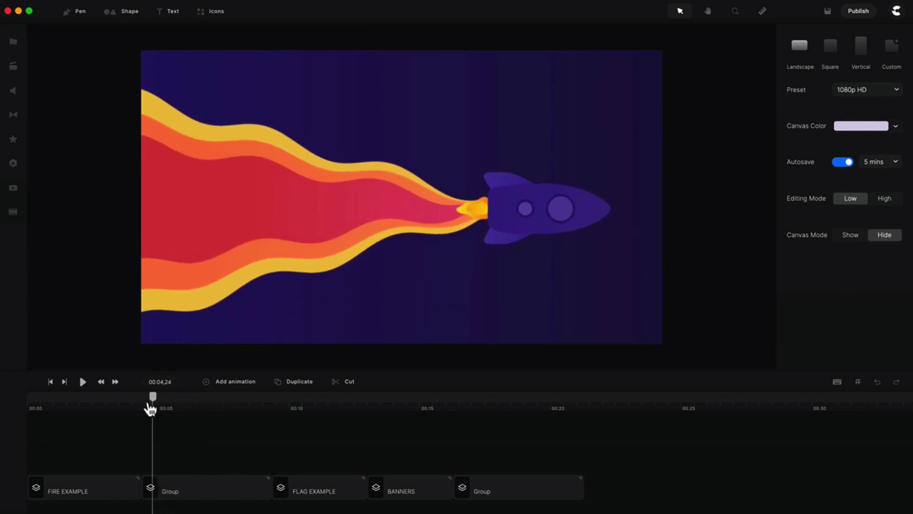
pyautogui.doubleClick(164, 483)
pyautogui.moveTo(48, 409); pyautogui.dragTo(124, 410)
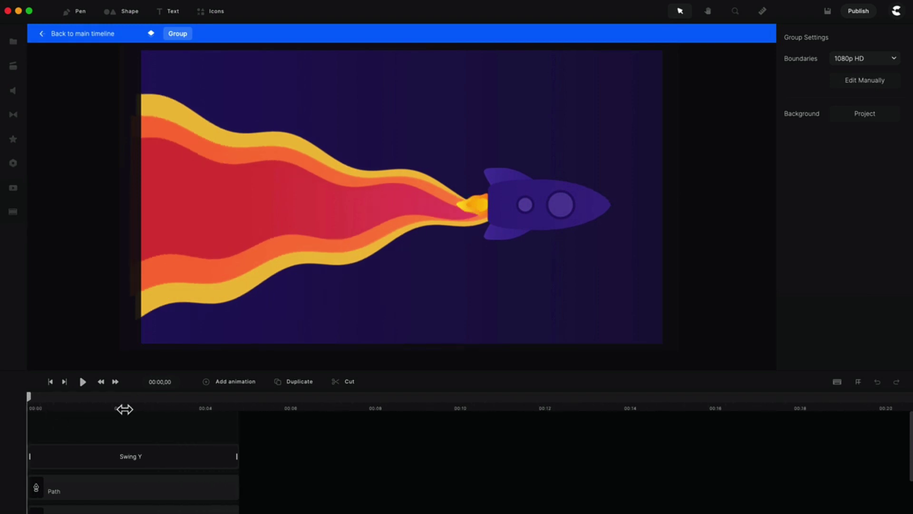
# Examine the Wave effect settings on the rocket's innermost red trail, including its direction, and play the scene.
pyautogui.click(137, 487)
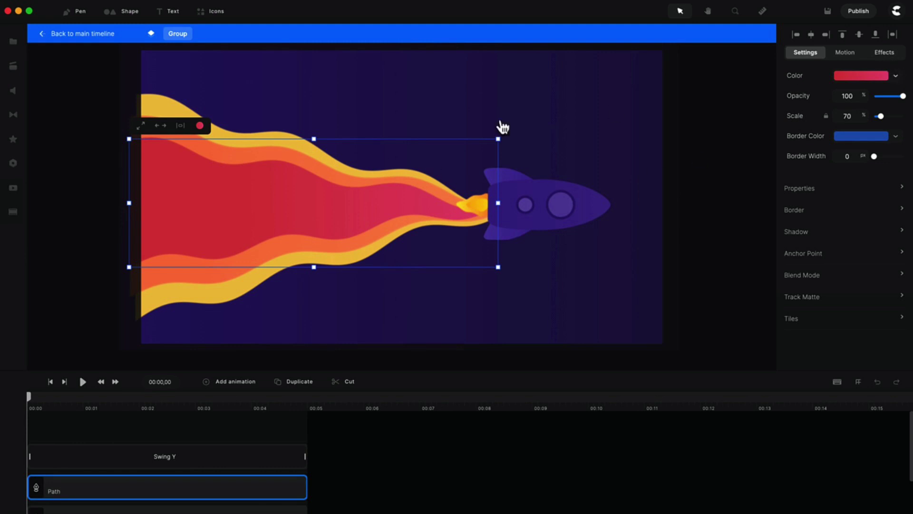
pyautogui.click(870, 55)
pyautogui.click(823, 79)
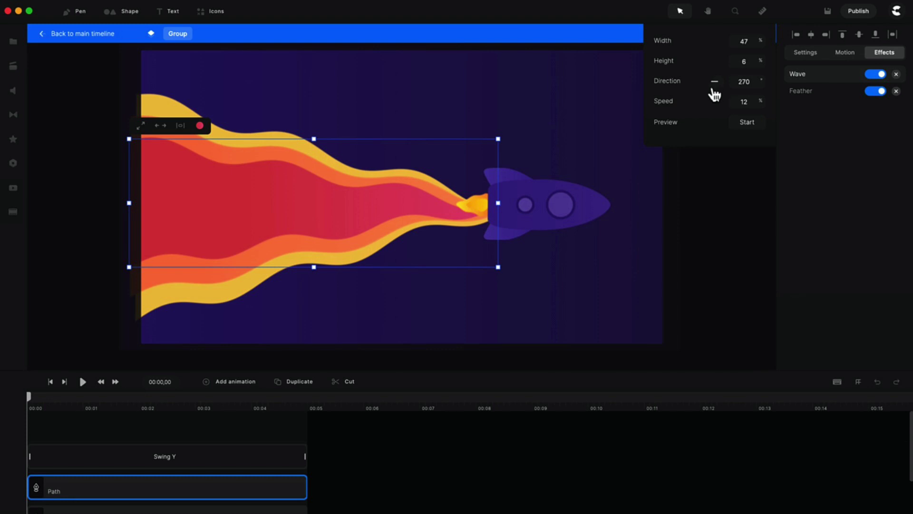
pyautogui.moveTo(713, 85)
pyautogui.mouseDown()
pyautogui.moveTo(722, 93)
pyautogui.moveTo(702, 82)
pyautogui.mouseUp()
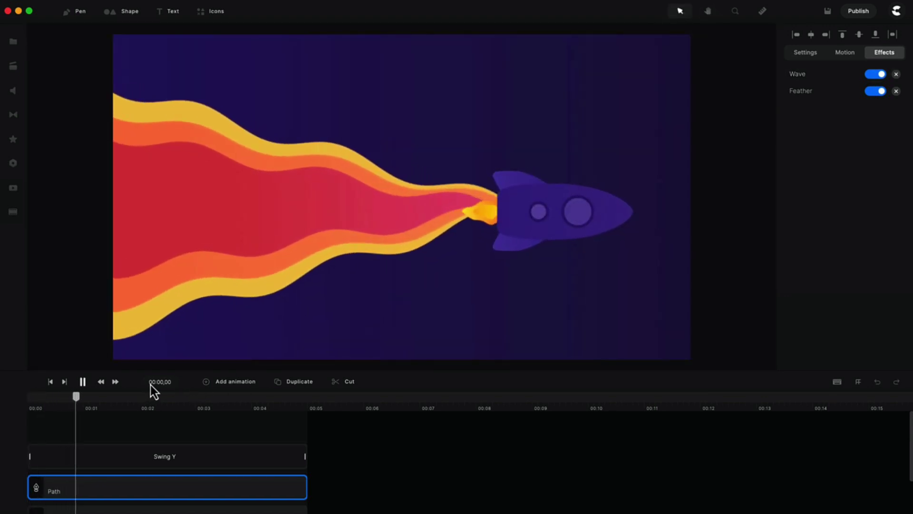
pyautogui.doubleClick(664, 145)
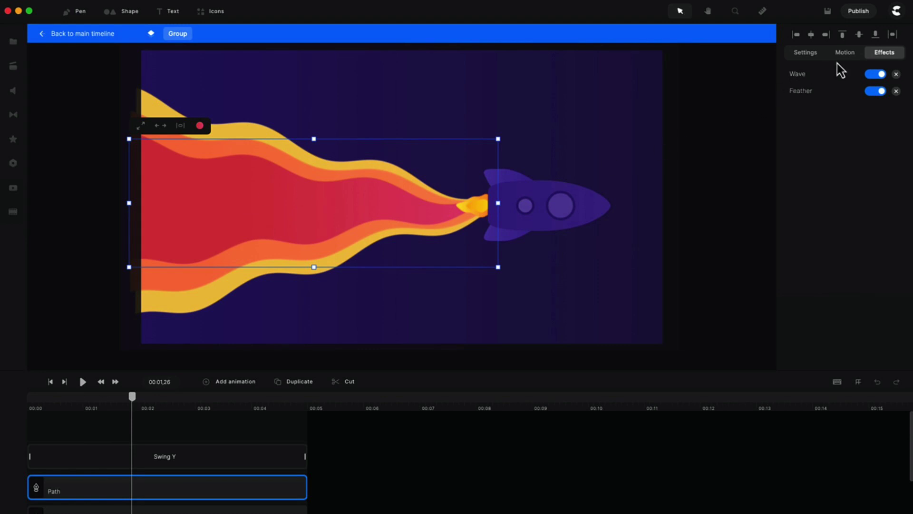
pyautogui.click(804, 79)
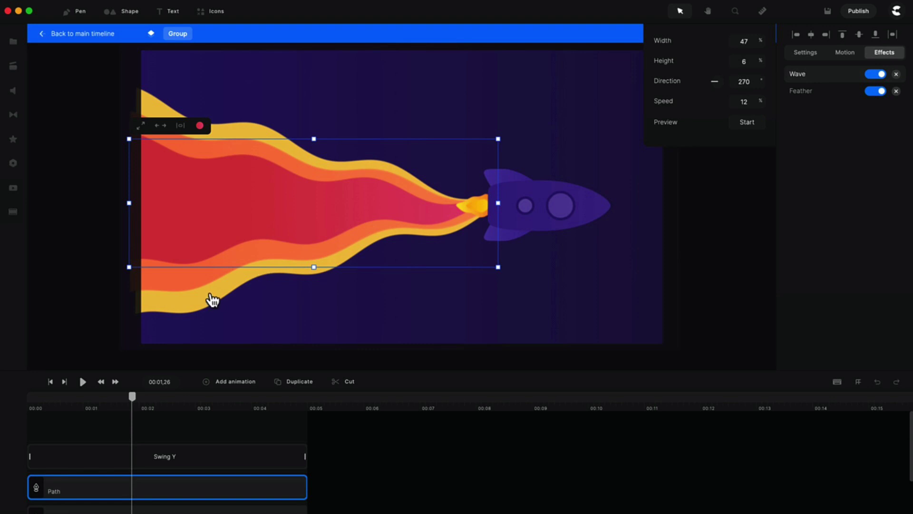
# Examine the orange and yellow trail shapes and the yellow shape's fill colour, and play the rocket scene from the start.
pyautogui.click(276, 292)
pyautogui.moveTo(321, 303)
pyautogui.mouseDown()
pyautogui.moveTo(316, 350)
pyautogui.moveTo(314, 300)
pyautogui.mouseUp()
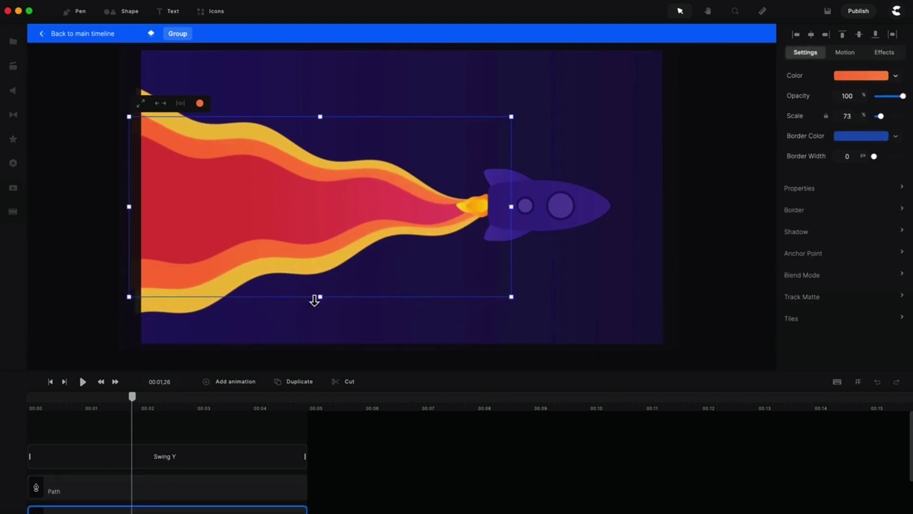
pyautogui.scroll(-2, 143, 499)
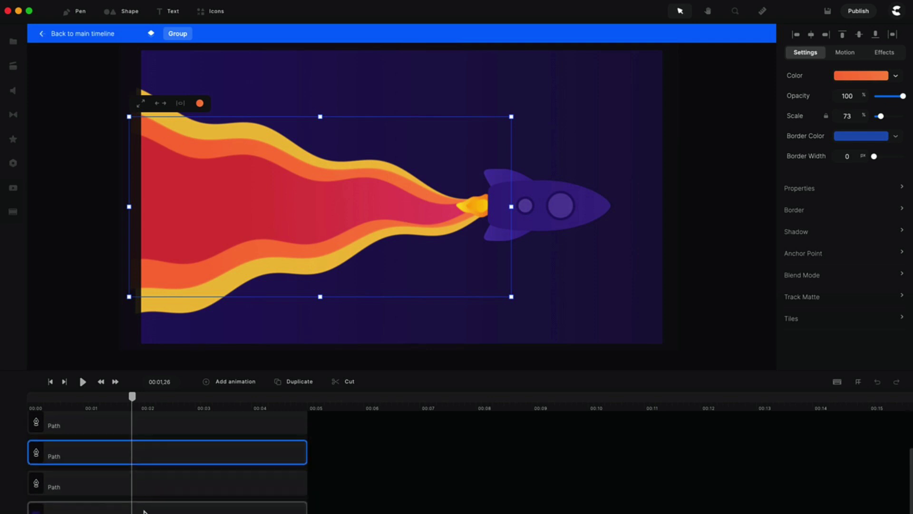
pyautogui.click(143, 492)
pyautogui.moveTo(327, 326)
pyautogui.mouseDown()
pyautogui.moveTo(311, 348)
pyautogui.moveTo(315, 324)
pyautogui.mouseUp()
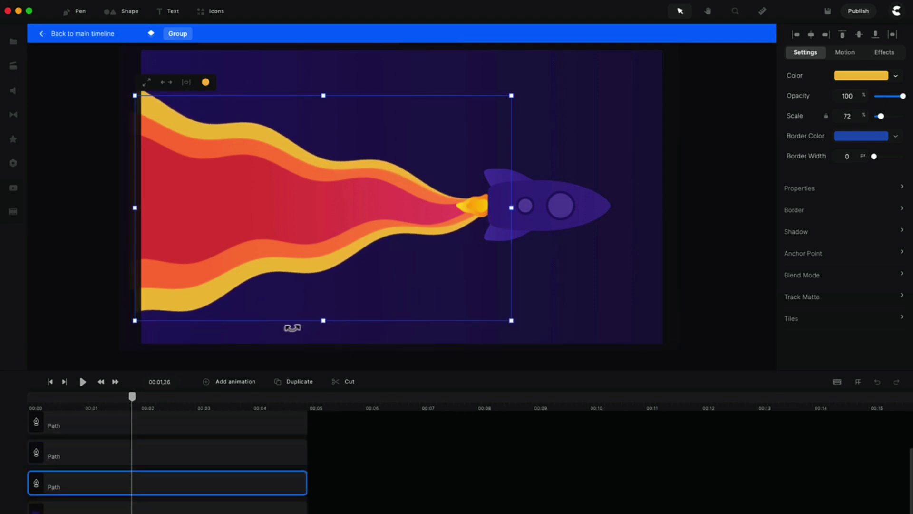
pyautogui.click(860, 79)
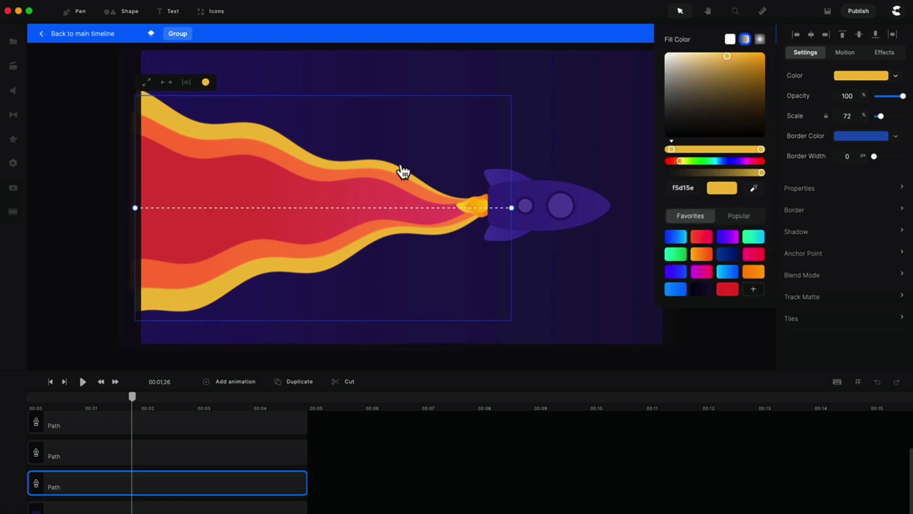
pyautogui.click(50, 383)
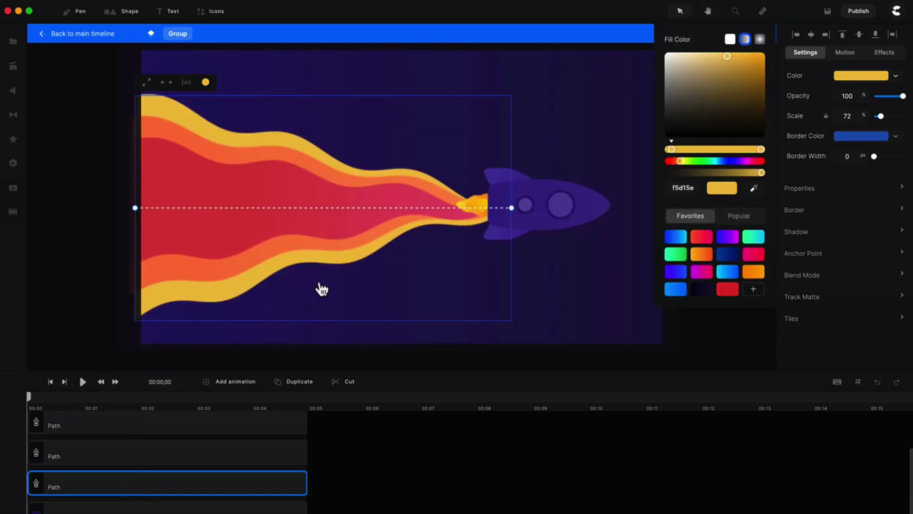
pyautogui.press('space')
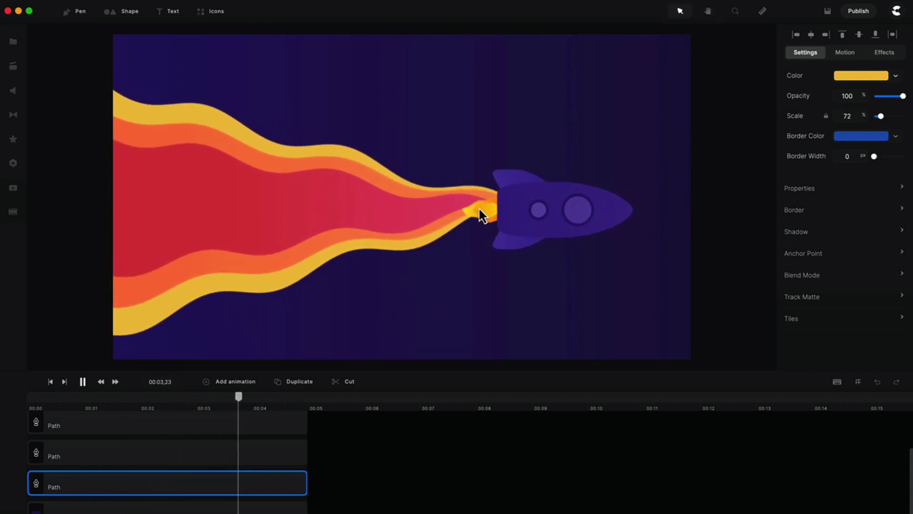
pyautogui.press('space')
# Examine the rocket group's Swing Y loop motion settings and play the animation from the start.
pyautogui.click(577, 214)
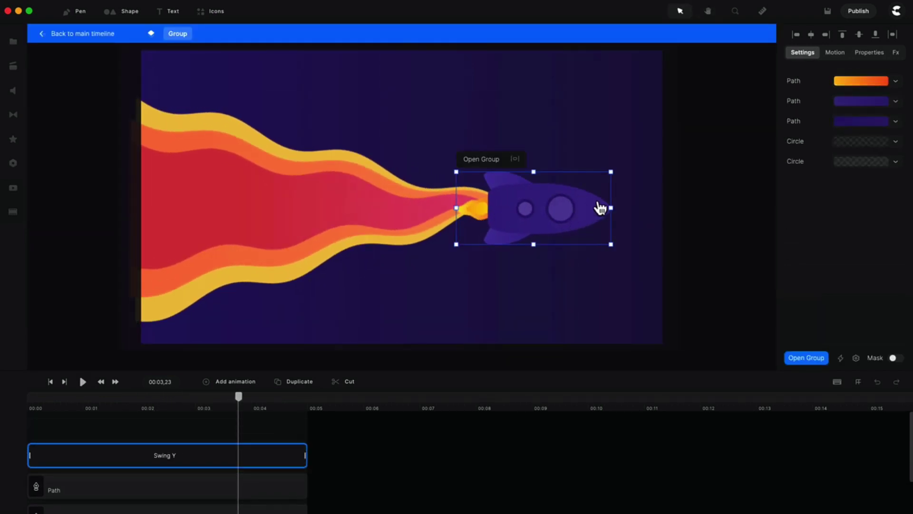
pyautogui.click(221, 462)
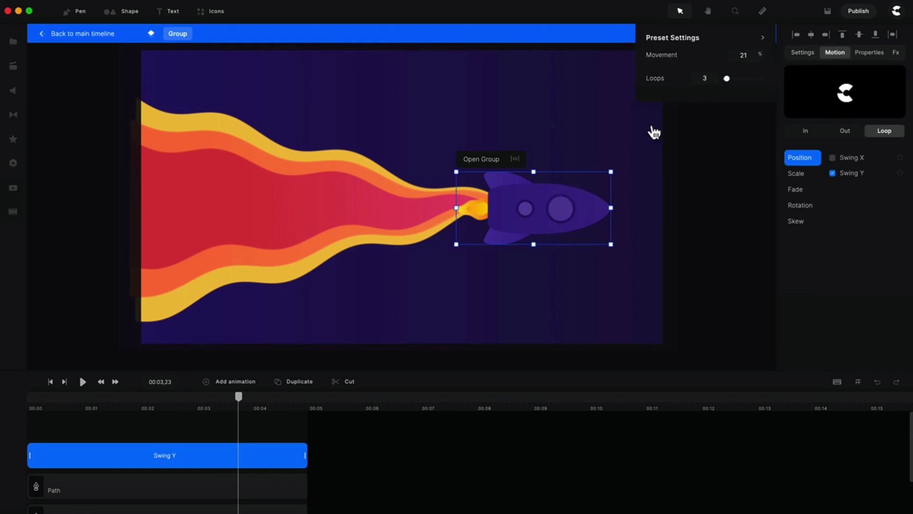
pyautogui.moveTo(238, 396); pyautogui.dragTo(59, 403)
pyautogui.press('space')
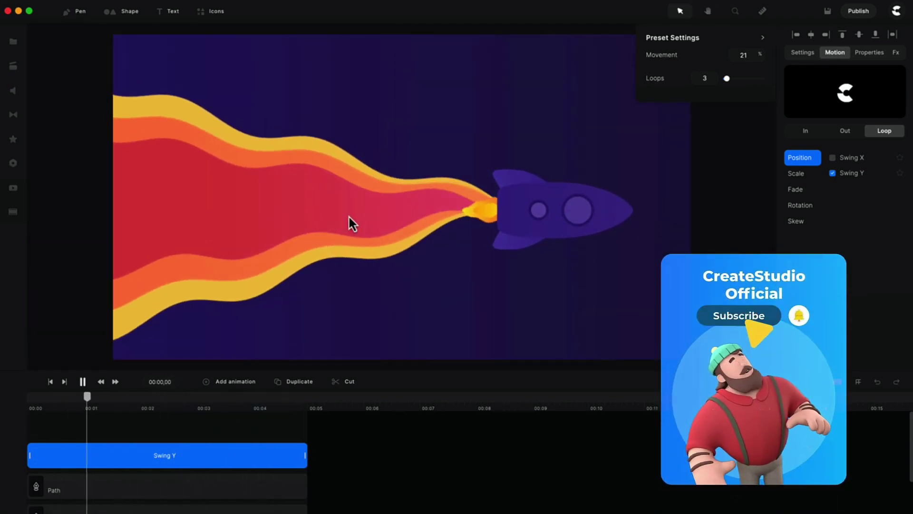
pyautogui.press('space')
# Leave the rocket group for the flag example scene and examine its green flag and brown flagpole layers.
pyautogui.click(100, 35)
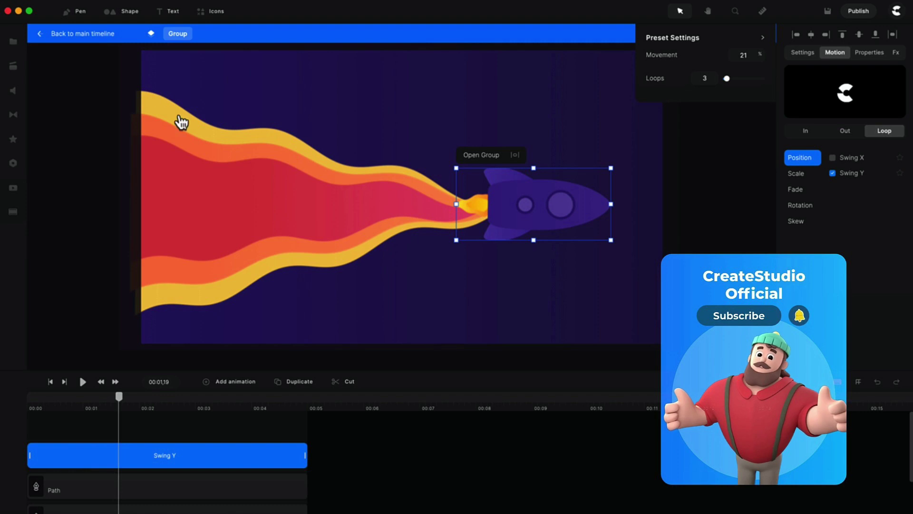
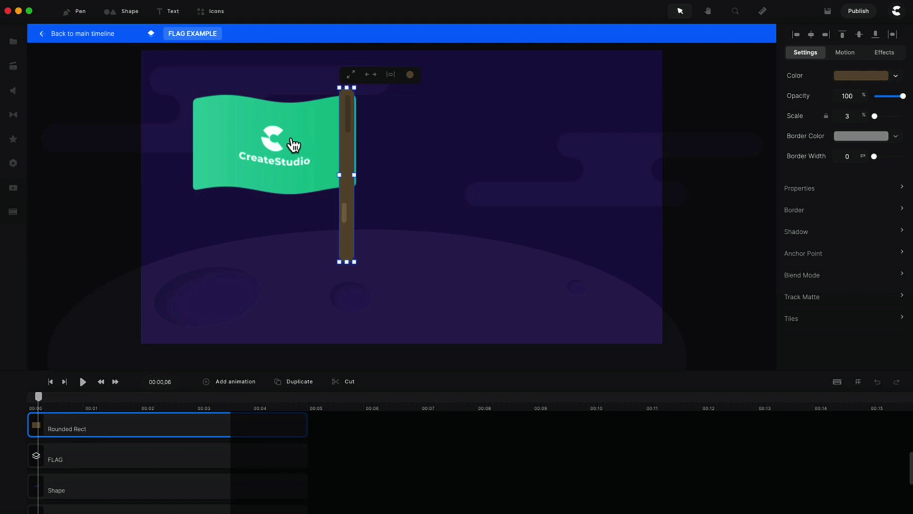
pyautogui.click(294, 144)
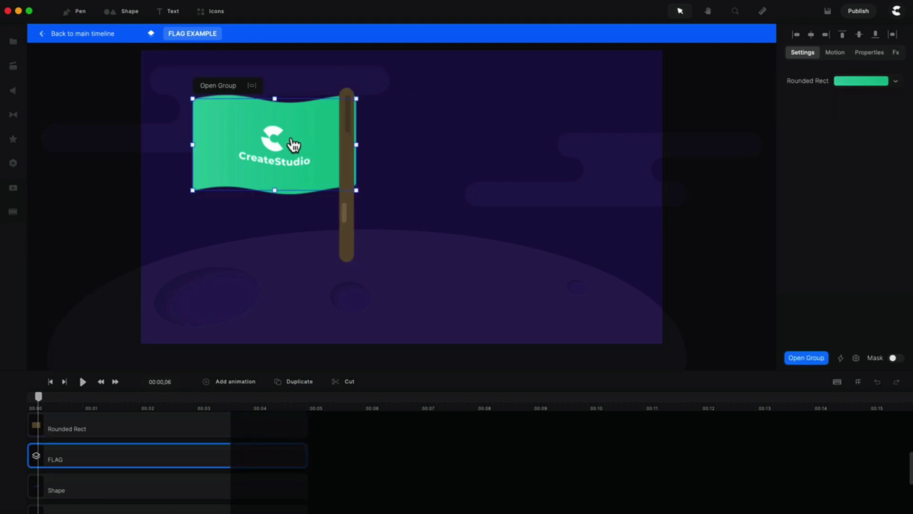
pyautogui.click(355, 243)
pyautogui.click(353, 232)
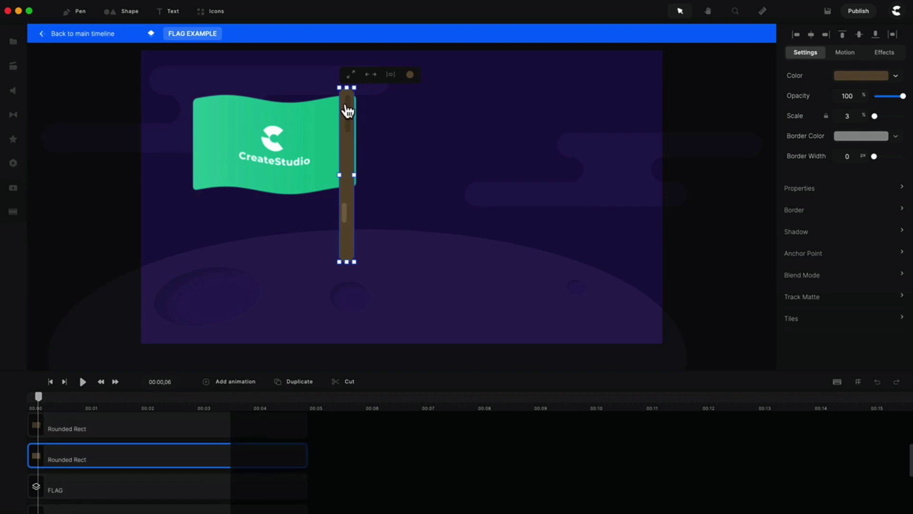
pyautogui.scroll(3, 352, 122)
pyautogui.scroll(-5, 347, 113)
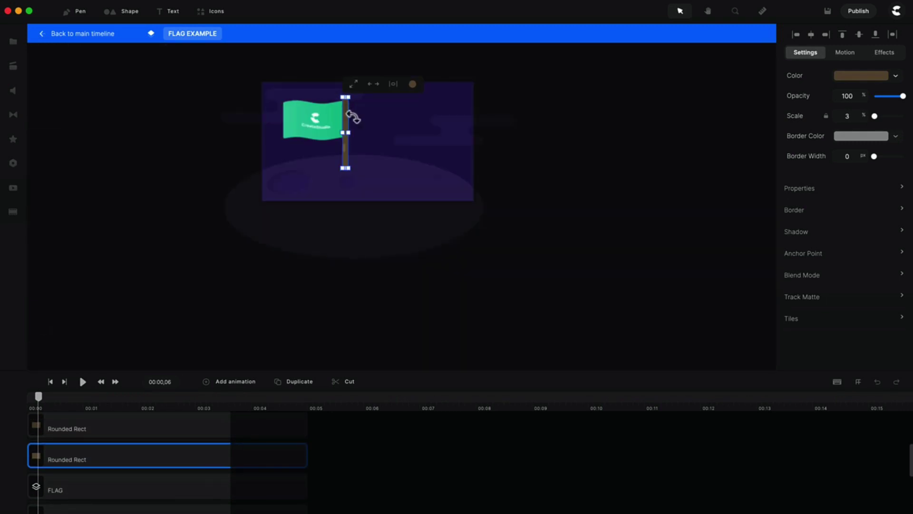
pyautogui.scroll(6, 350, 116)
# Nudge the dark shading strip near the flagpole's upper end slightly, and select the light highlight strip lower on the pole.
pyautogui.click(373, 116)
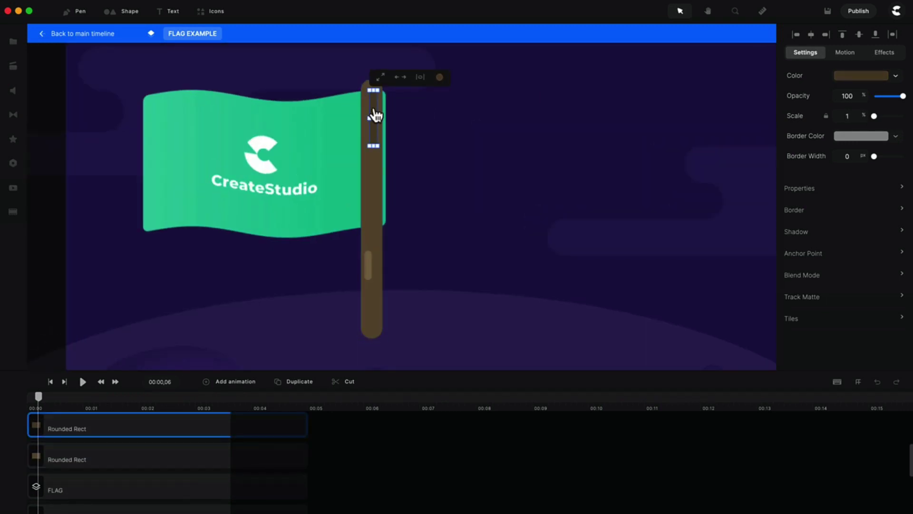
pyautogui.moveTo(370, 109); pyautogui.dragTo(374, 110)
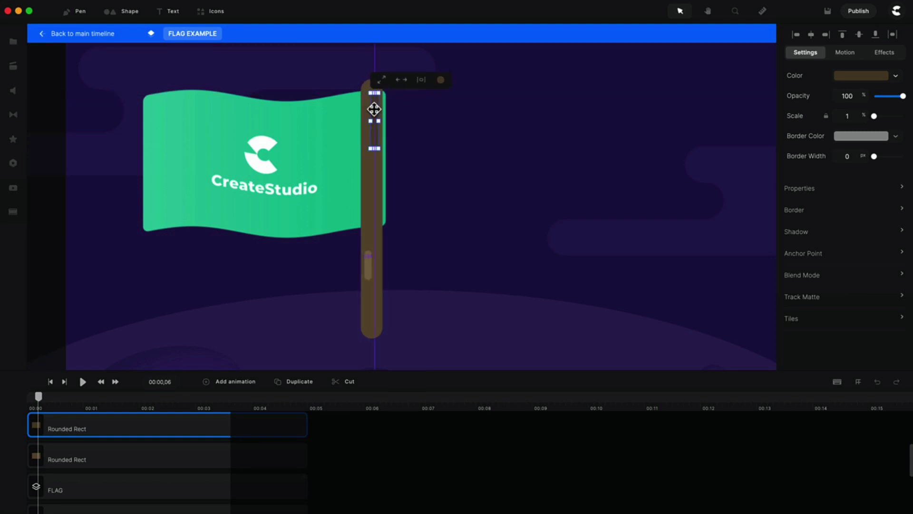
pyautogui.click(368, 268)
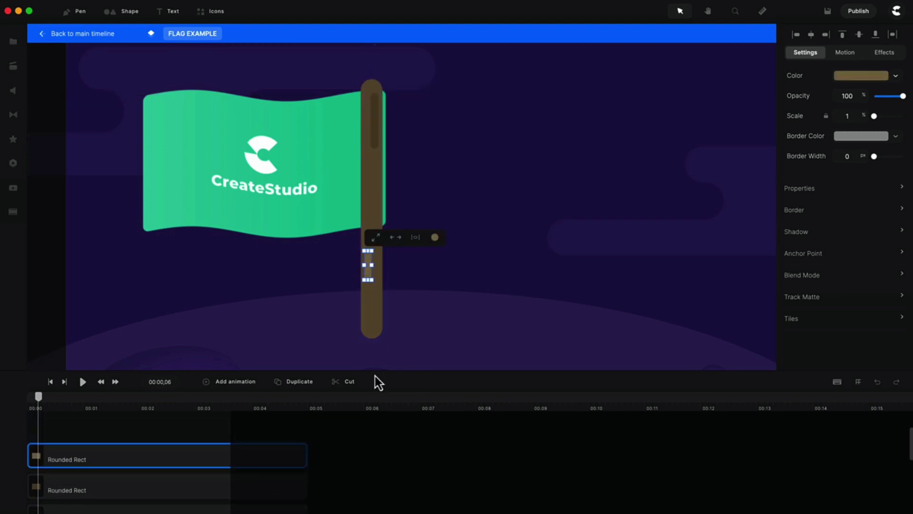
# Open the FLAG group and examine its logo, text and green rounded background rectangle.
pyautogui.click(290, 198)
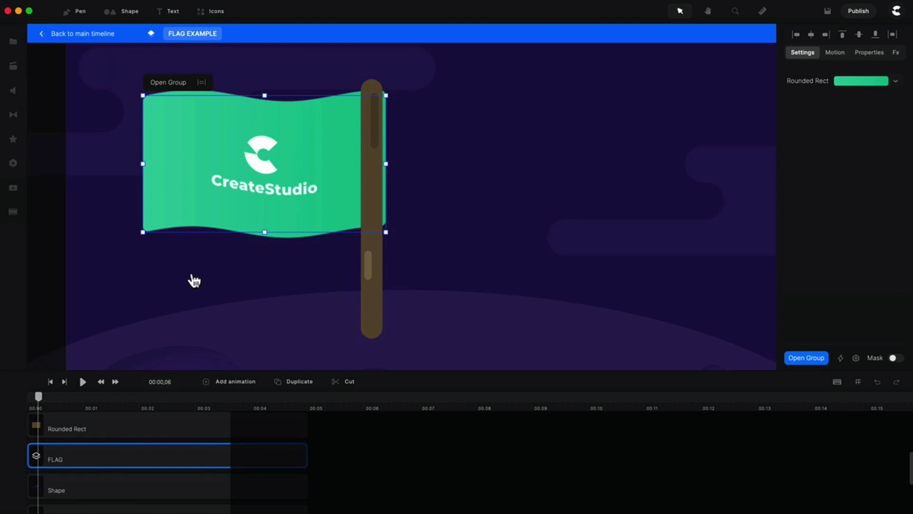
pyautogui.doubleClick(110, 464)
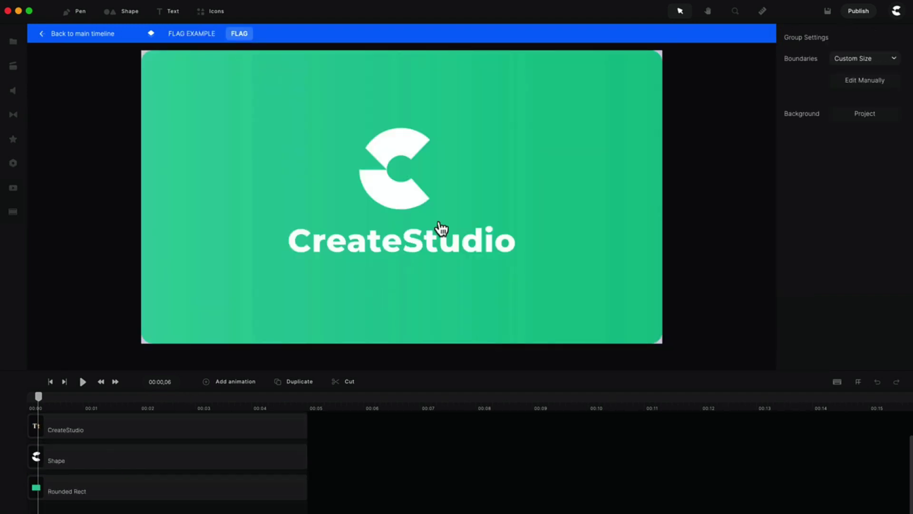
pyautogui.click(625, 192)
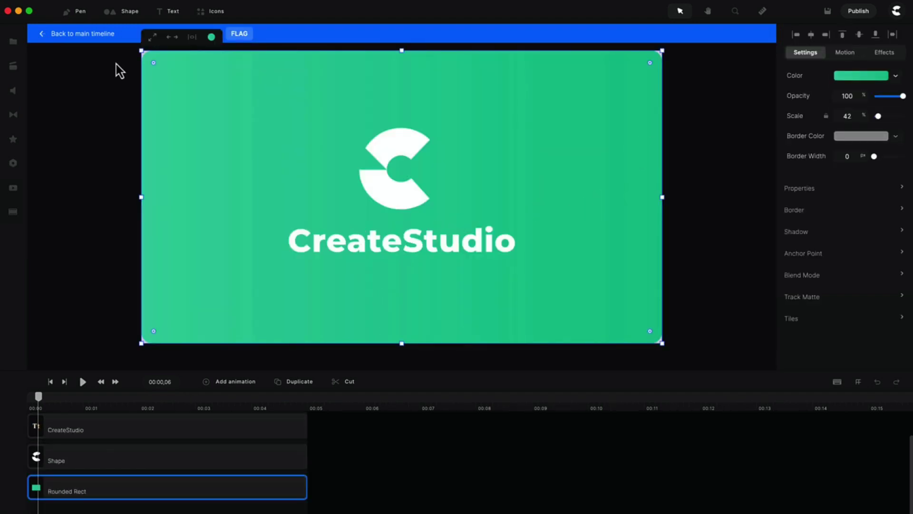
pyautogui.press('Escape')
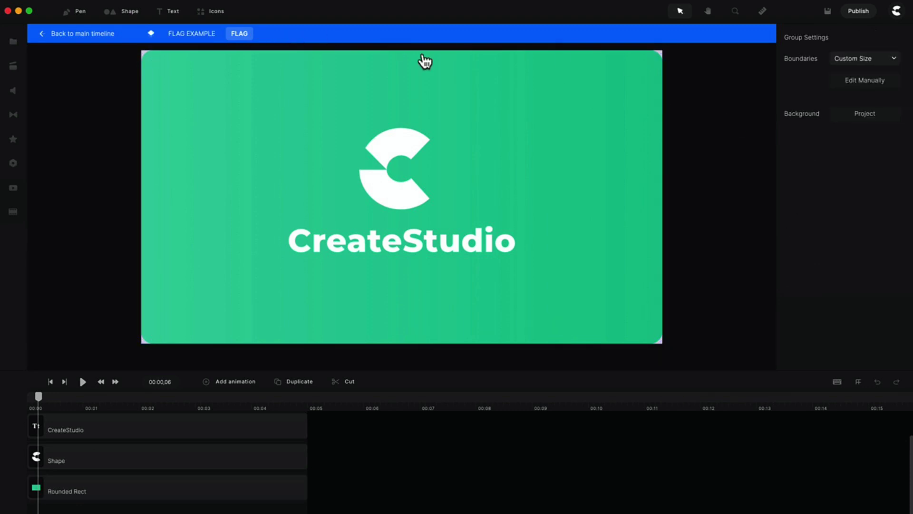
# Return to the flag example scene and delete the green FLAG group.
pyautogui.click(212, 35)
pyautogui.click(289, 176)
pyautogui.press('Delete')
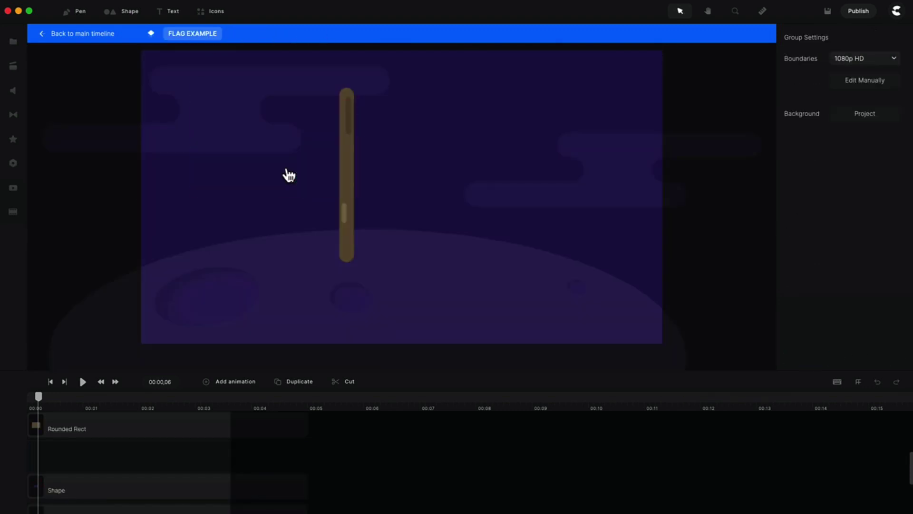
# Add a blue rectangle shape, scale it to 31%, and place it over the upper part of the flagpole.
pyautogui.click(128, 14)
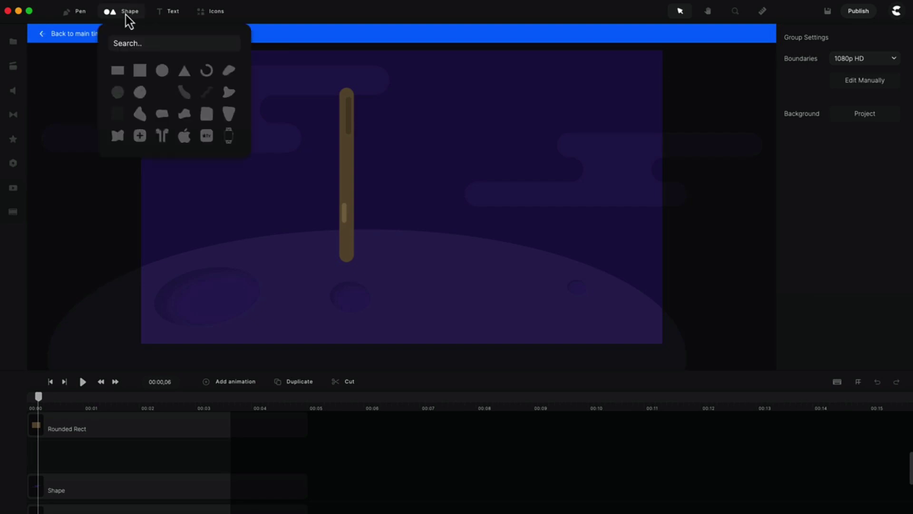
pyautogui.click(120, 75)
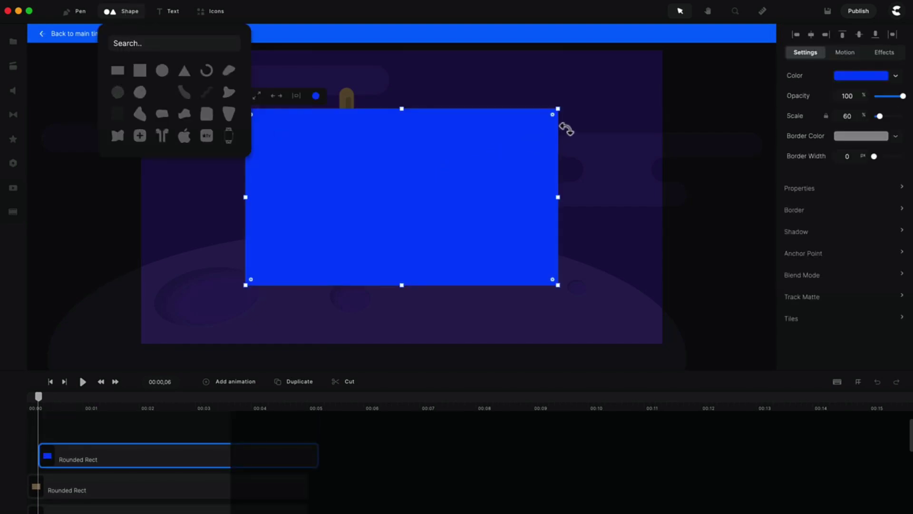
pyautogui.moveTo(527, 147); pyautogui.dragTo(318, 139)
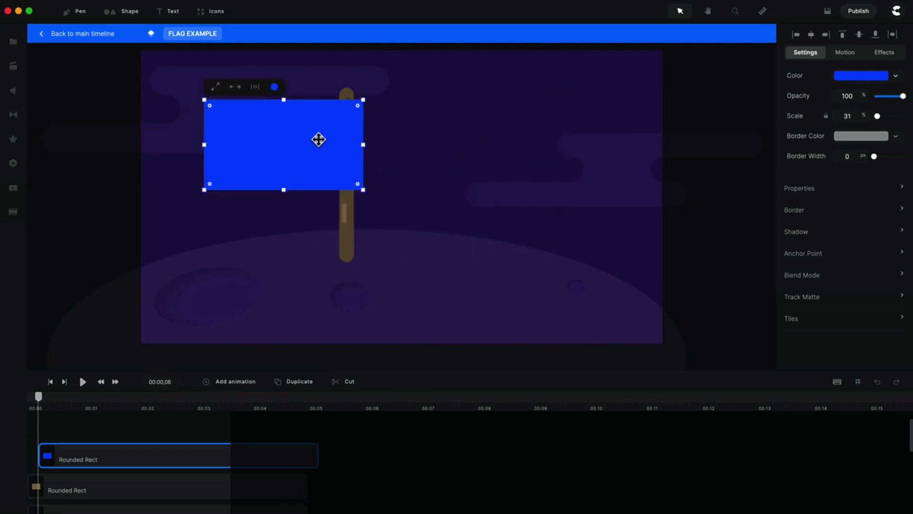
# Move the blue rectangle's clip to the start of the timeline and rename it FLAG.
pyautogui.moveTo(89, 463); pyautogui.dragTo(77, 462)
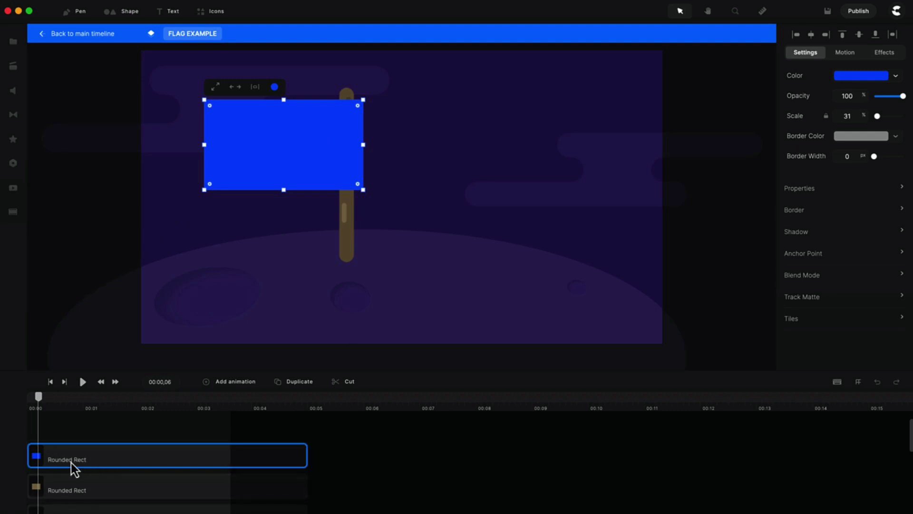
pyautogui.rightClick(100, 456)
pyautogui.click(119, 359)
pyautogui.write('FLAG')
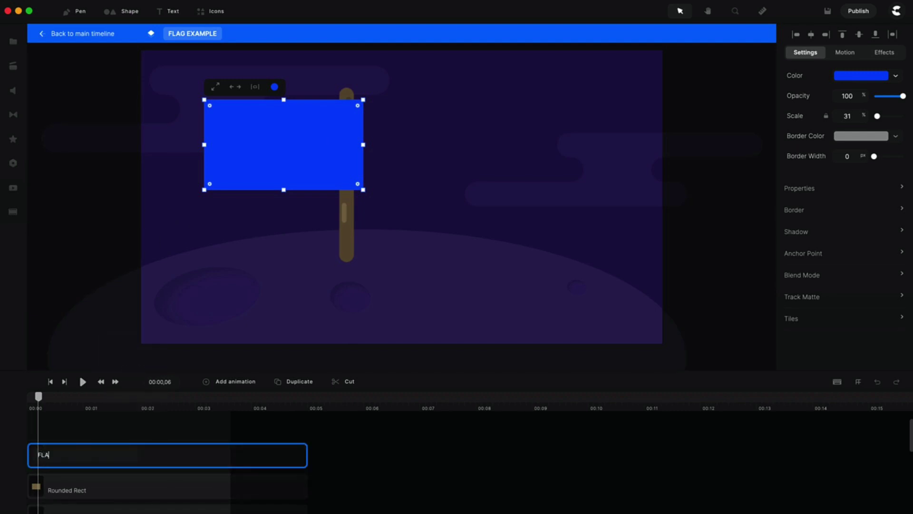
pyautogui.press('Return')
# Group the blue rectangle and rename the new group FLAG.
pyautogui.scroll(5, 219, 118)
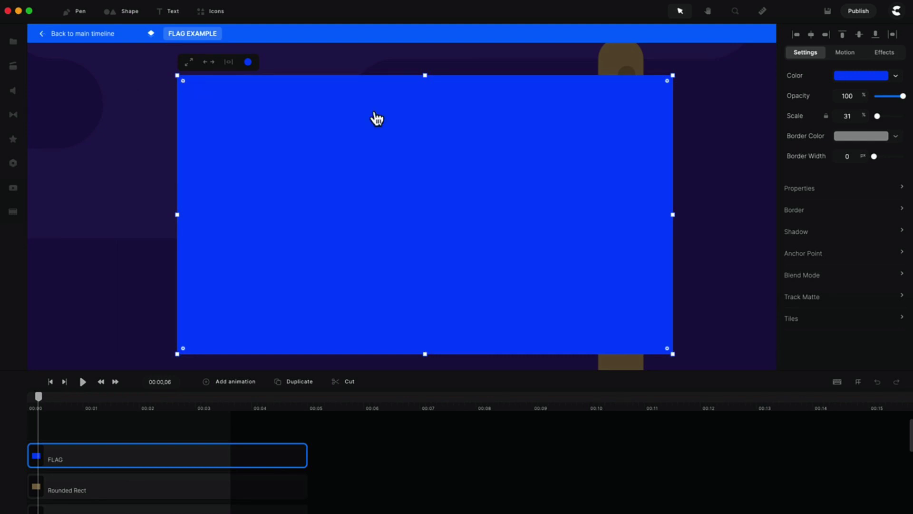
pyautogui.rightClick(419, 112)
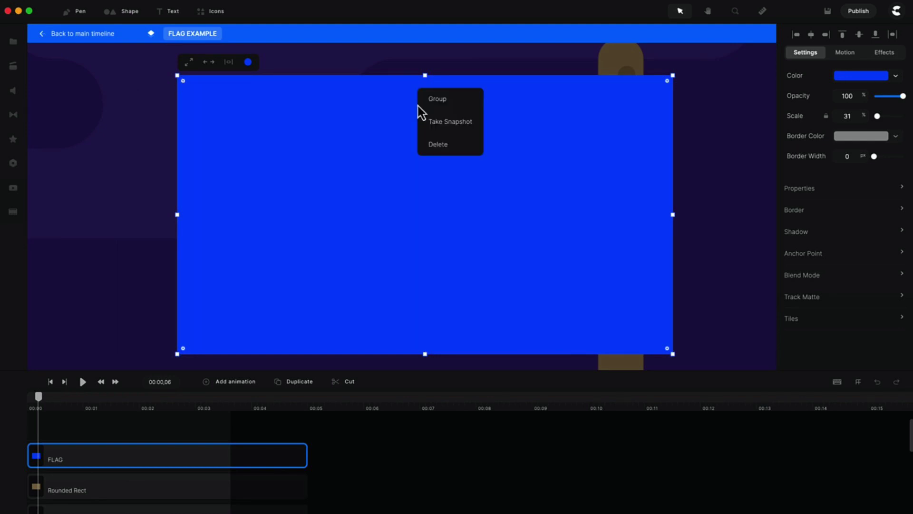
pyautogui.click(441, 100)
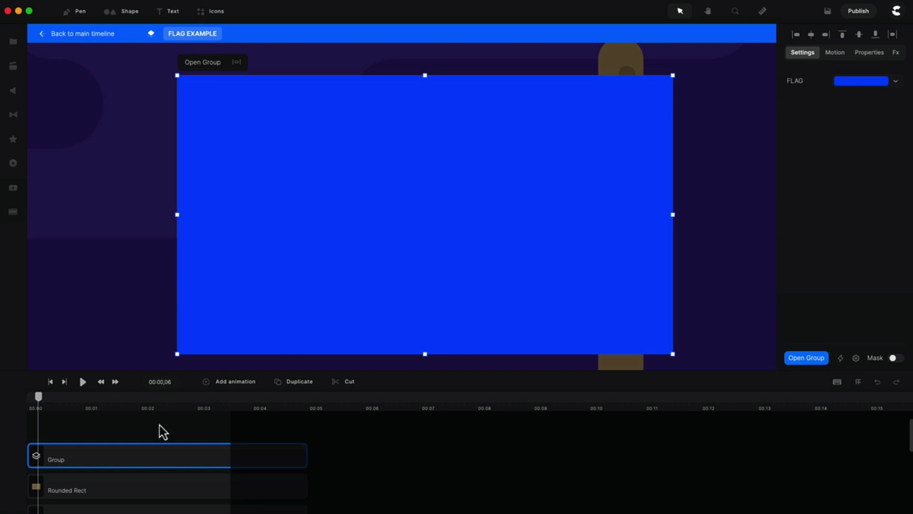
pyautogui.rightClick(161, 451)
pyautogui.click(198, 310)
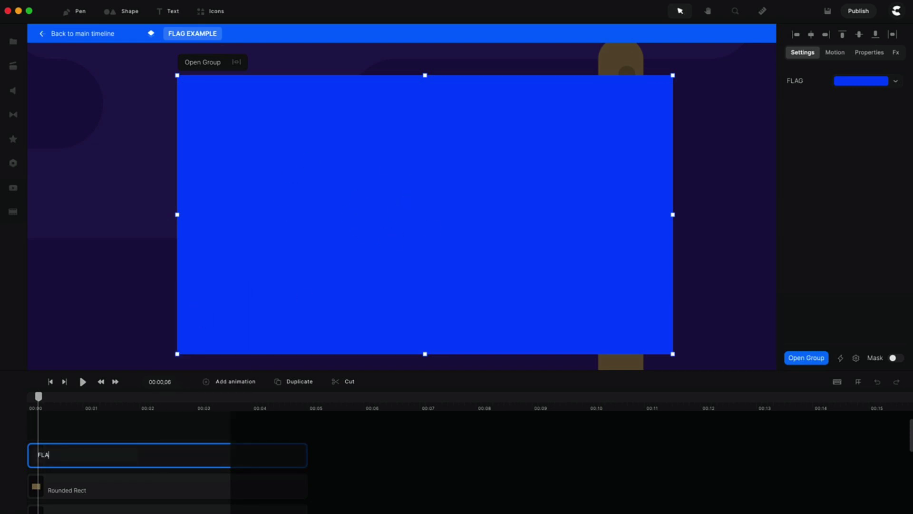
pyautogui.press('Return')
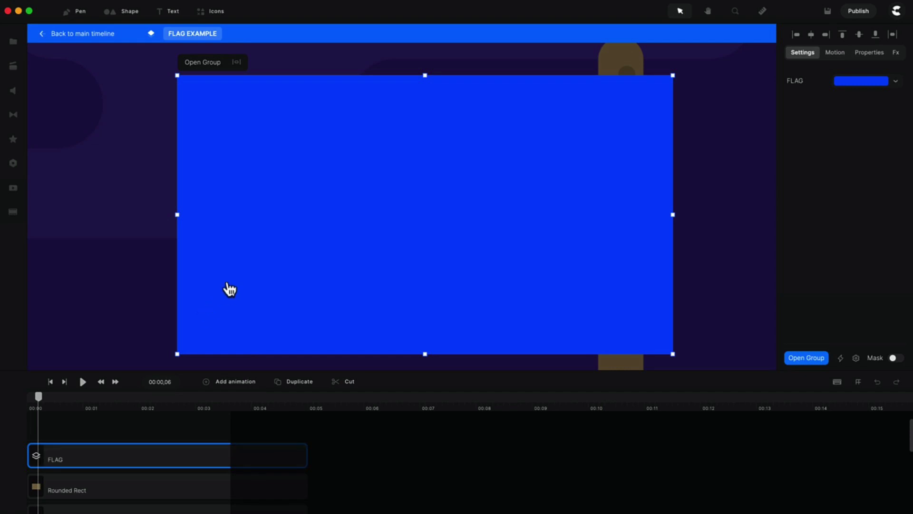
# Open the FLAG group and add a text reading "Create Studio" split over two lines.
pyautogui.doubleClick(423, 211)
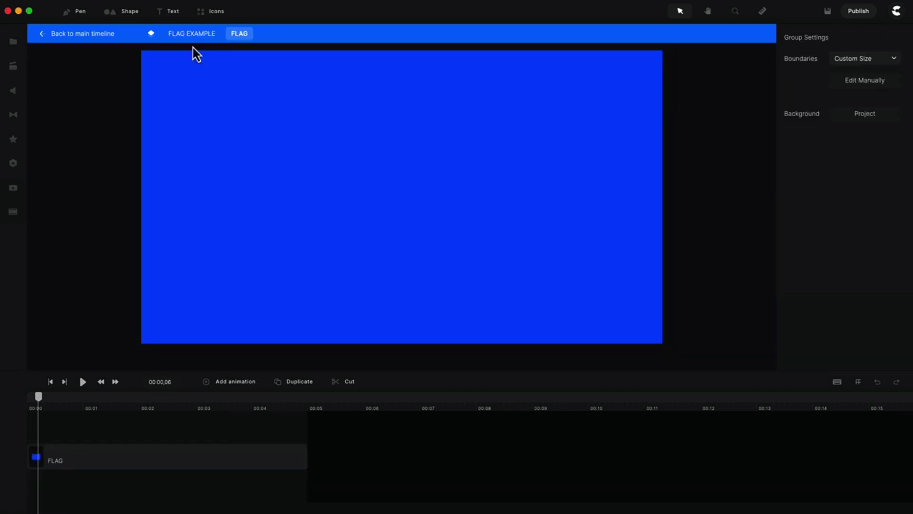
pyautogui.click(171, 11)
pyautogui.doubleClick(367, 200)
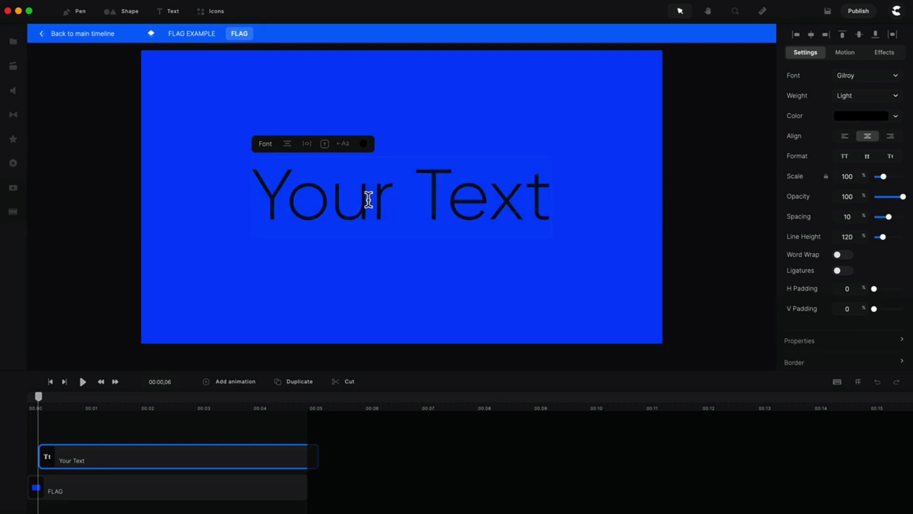
pyautogui.write('Create')
pyautogui.press('Return')
pyautogui.write('Studio')
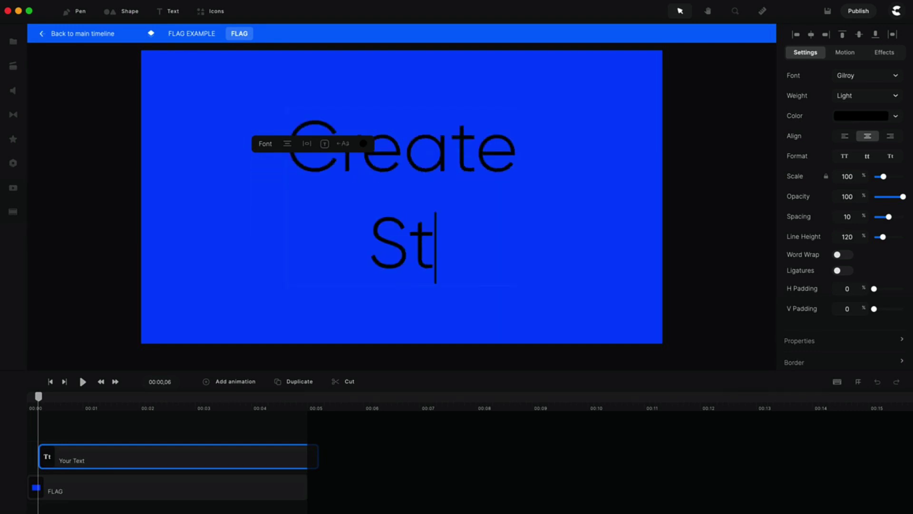
pyautogui.click(713, 173)
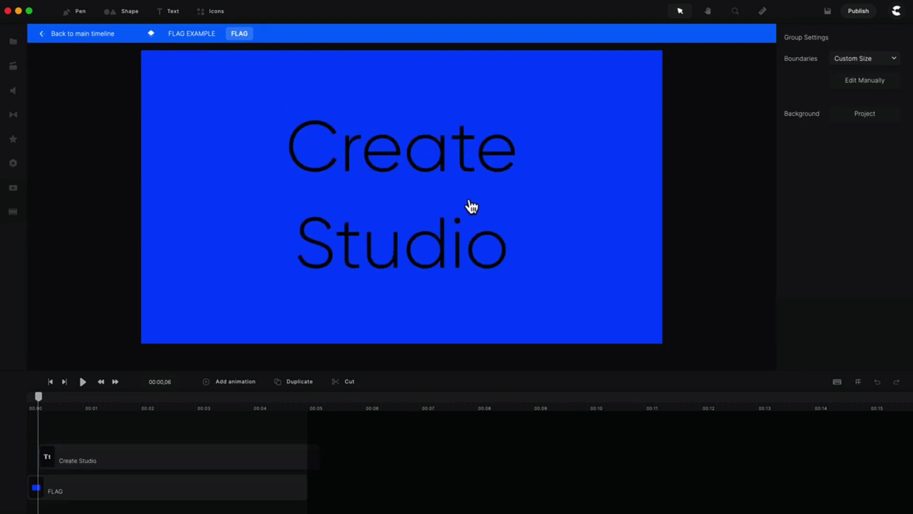
# Colour the Create Studio text white (ffffff), enable its word wrap, and tighten its line height to 89%.
pyautogui.click(471, 206)
pyautogui.click(861, 120)
pyautogui.moveTo(699, 126); pyautogui.dragTo(617, 55)
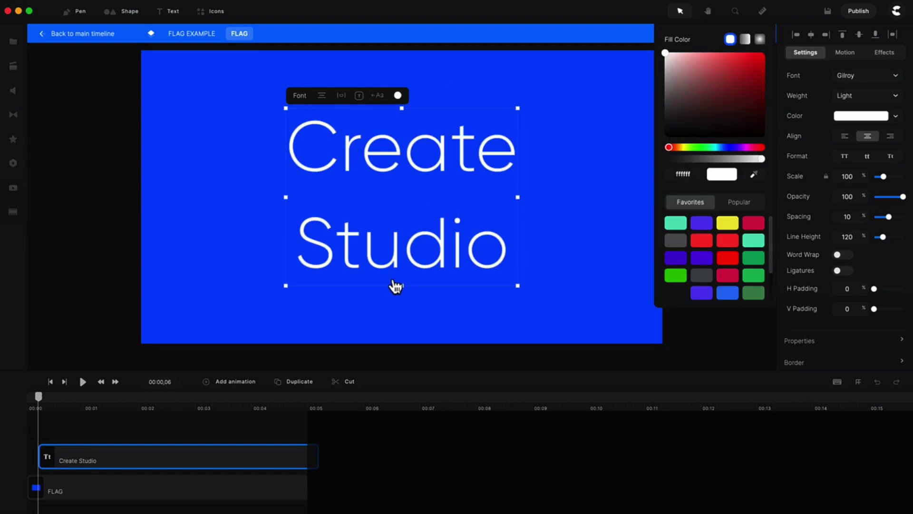
pyautogui.click(359, 98)
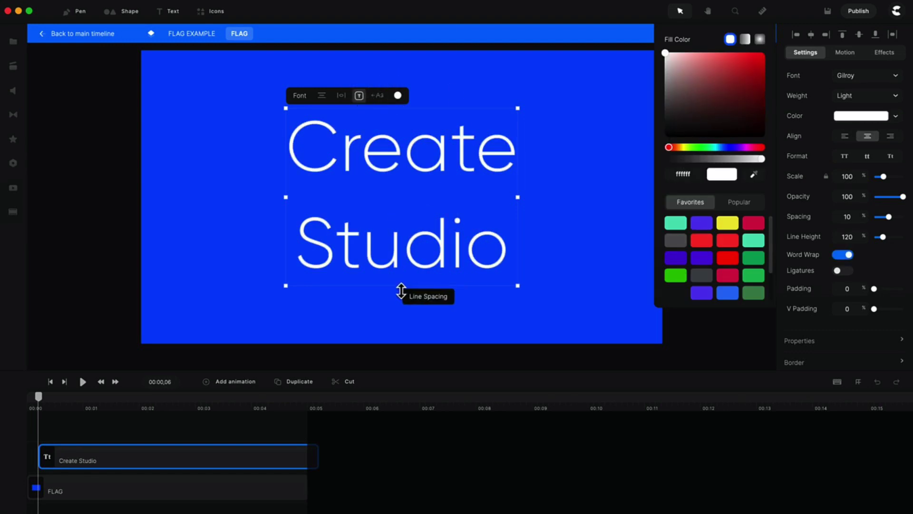
pyautogui.moveTo(401, 289); pyautogui.dragTo(408, 246)
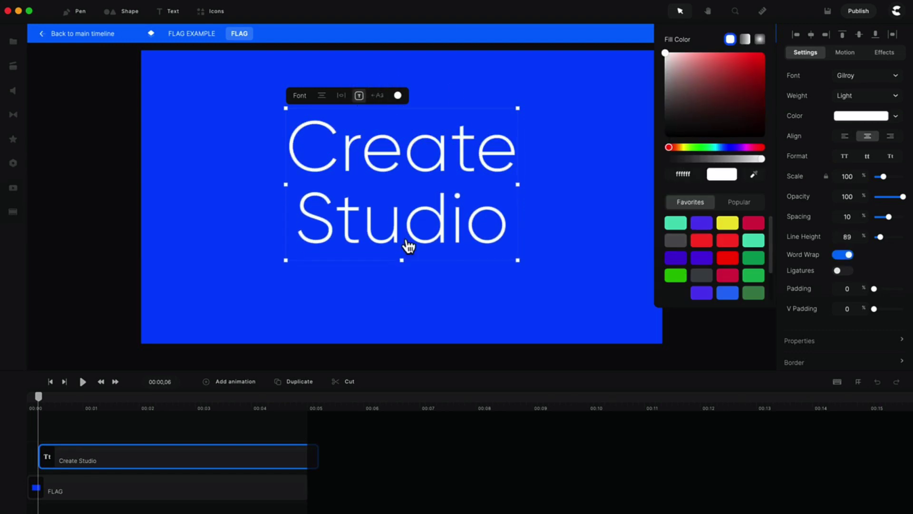
# Centre the text on the blue rectangle and return to the flag example scene.
pyautogui.click(341, 95)
pyautogui.click(591, 143)
pyautogui.click(707, 141)
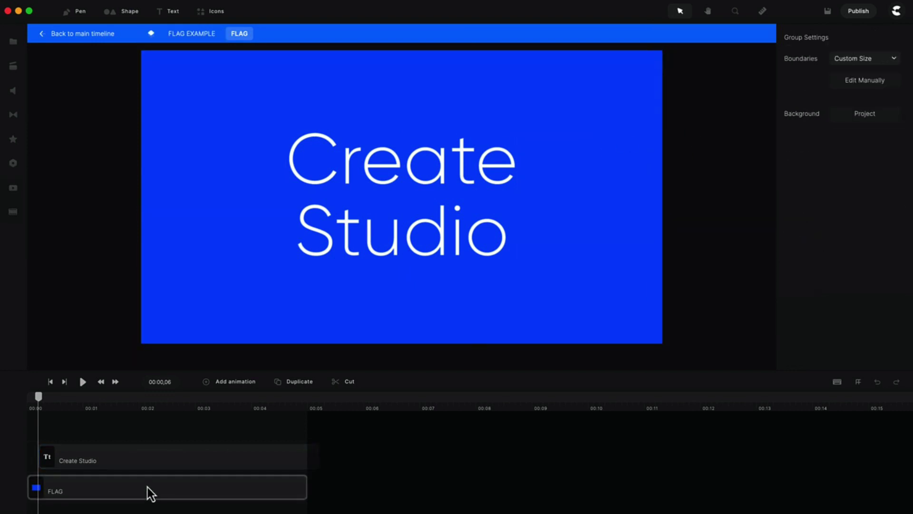
pyautogui.click(118, 465)
pyautogui.click(194, 35)
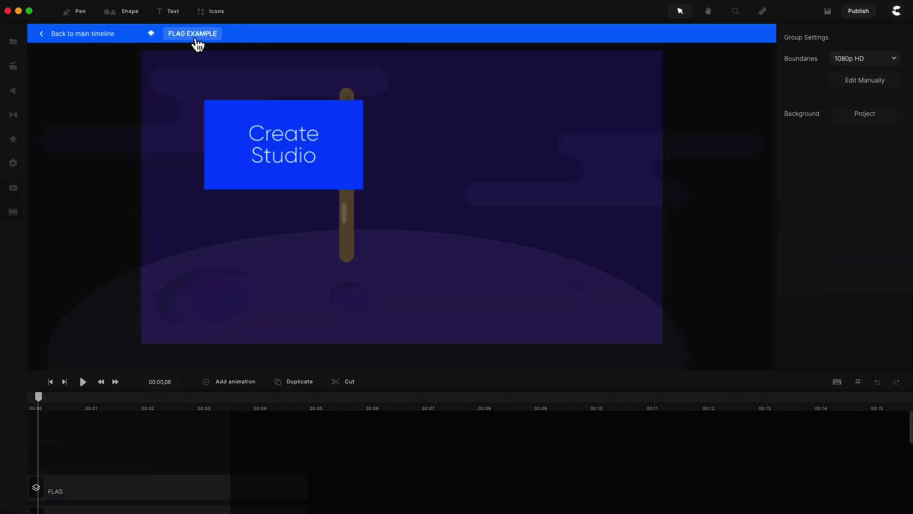
# Enable the mask on the FLAG group and round its corners slightly.
pyautogui.click(289, 139)
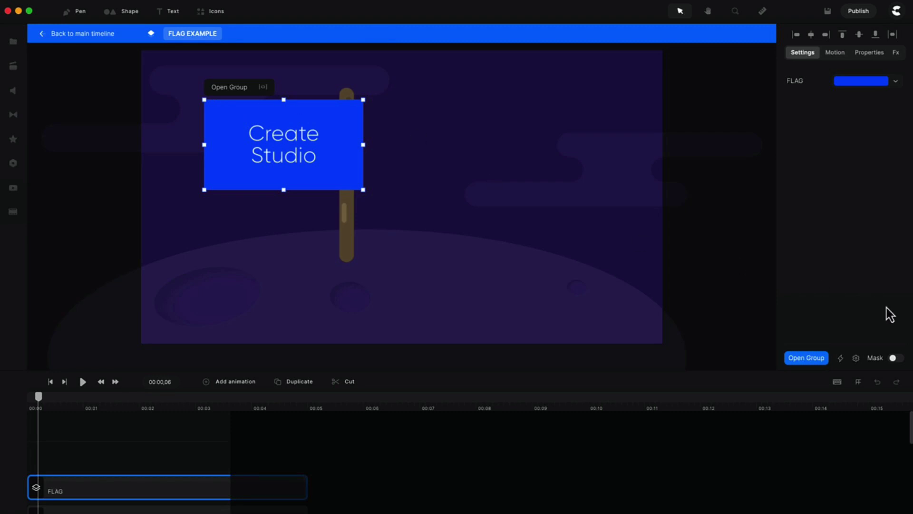
pyautogui.click(895, 359)
pyautogui.moveTo(356, 185)
pyautogui.mouseDown()
pyautogui.moveTo(345, 173)
pyautogui.moveTo(355, 186)
pyautogui.mouseUp()
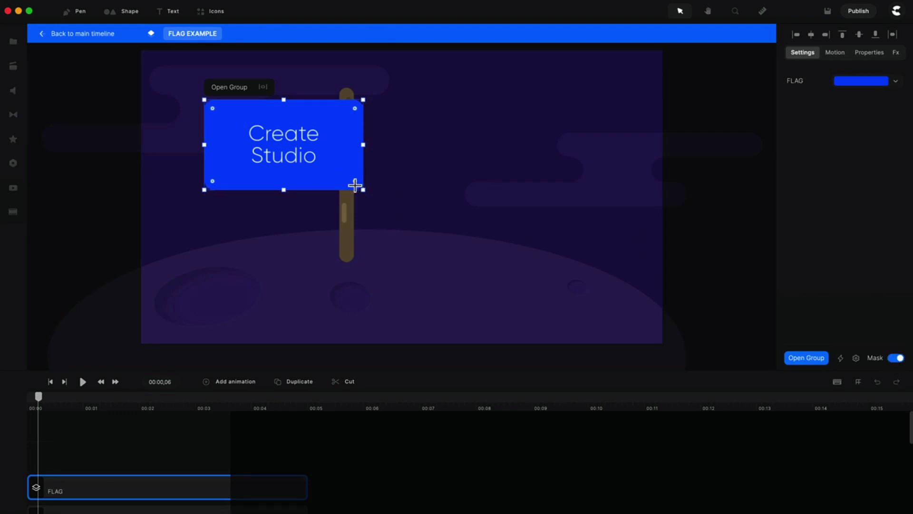
# Apply the Wave effect to the FLAG group and preview its default motion.
pyautogui.click(14, 140)
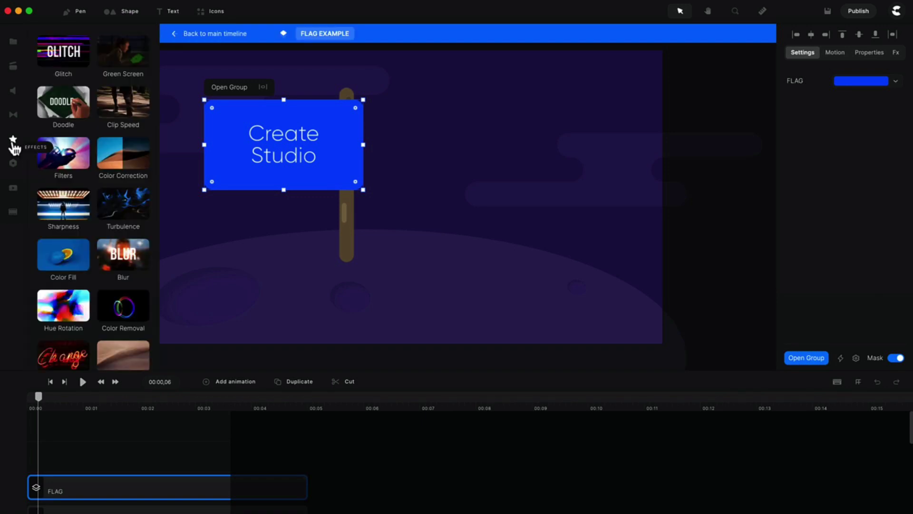
pyautogui.scroll(-4, 62, 224)
pyautogui.moveTo(63, 326); pyautogui.dragTo(261, 167)
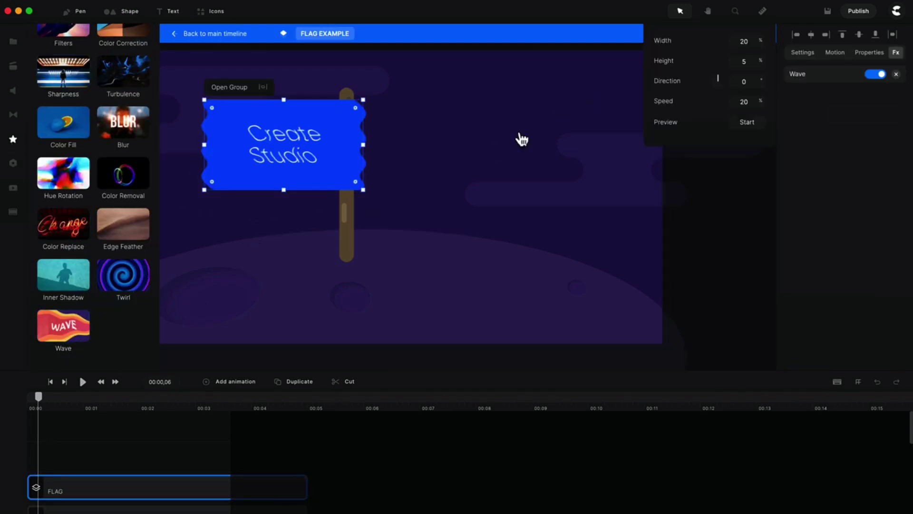
pyautogui.click(753, 124)
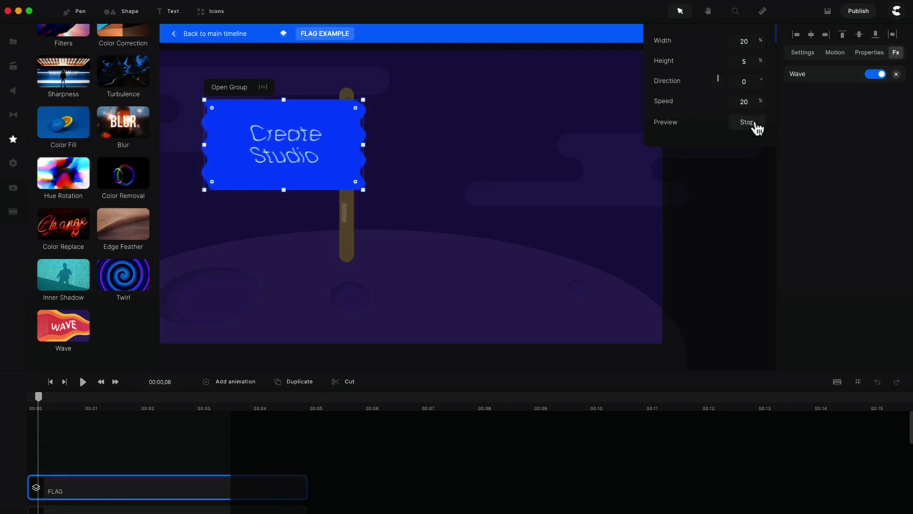
pyautogui.click(755, 126)
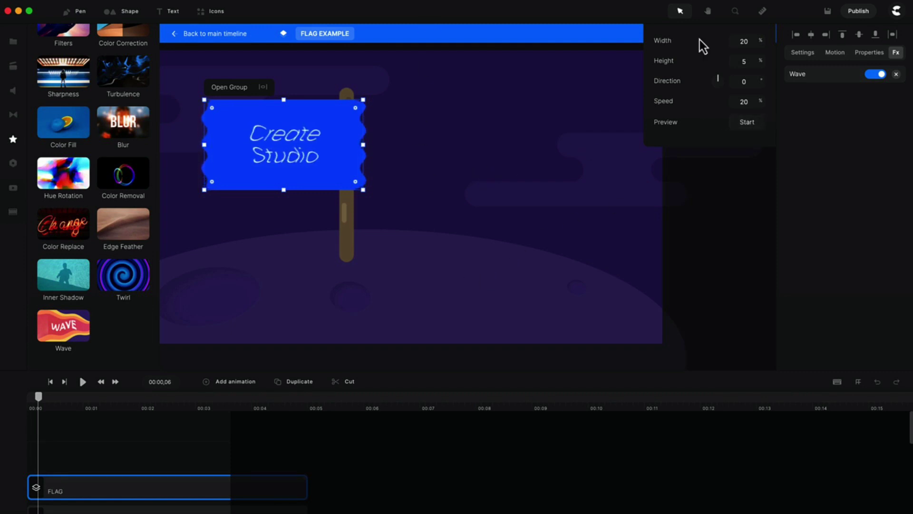
# Set the flag's wave direction to 270° and preview the motion.
pyautogui.moveTo(721, 85); pyautogui.dragTo(710, 83)
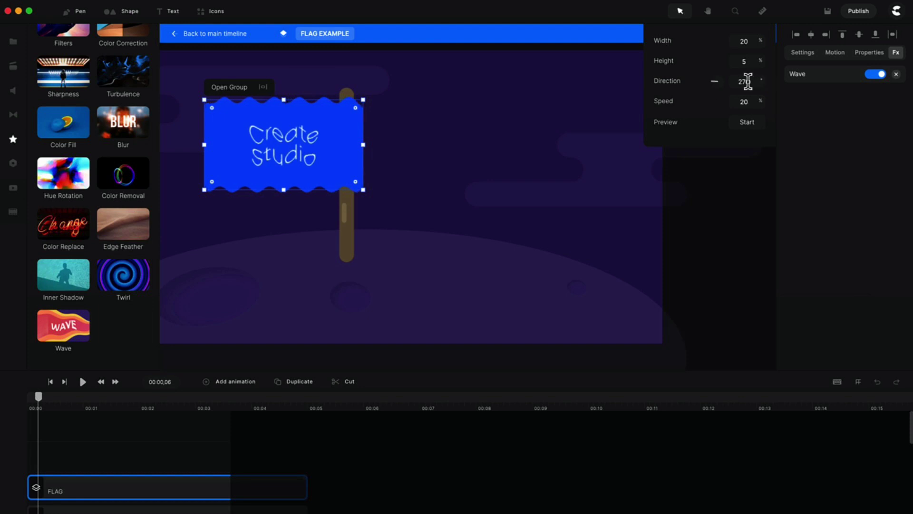
pyautogui.click(747, 125)
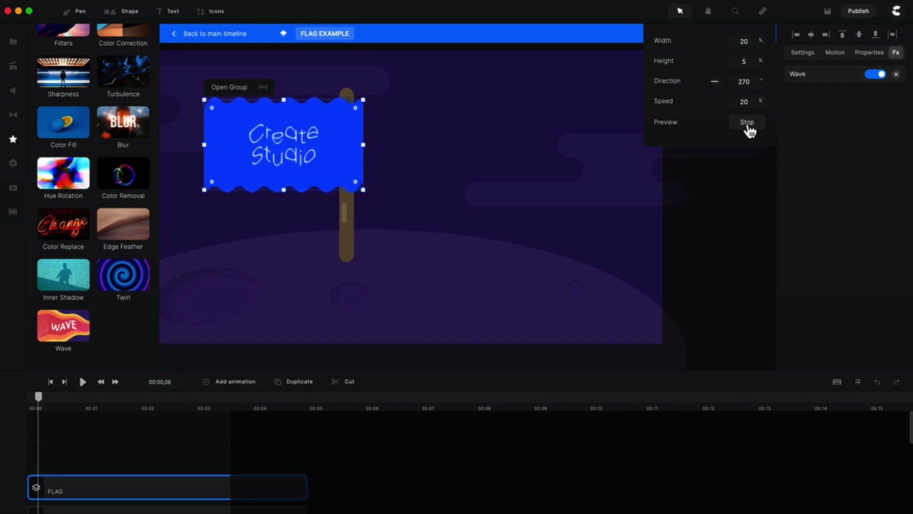
pyautogui.click(748, 125)
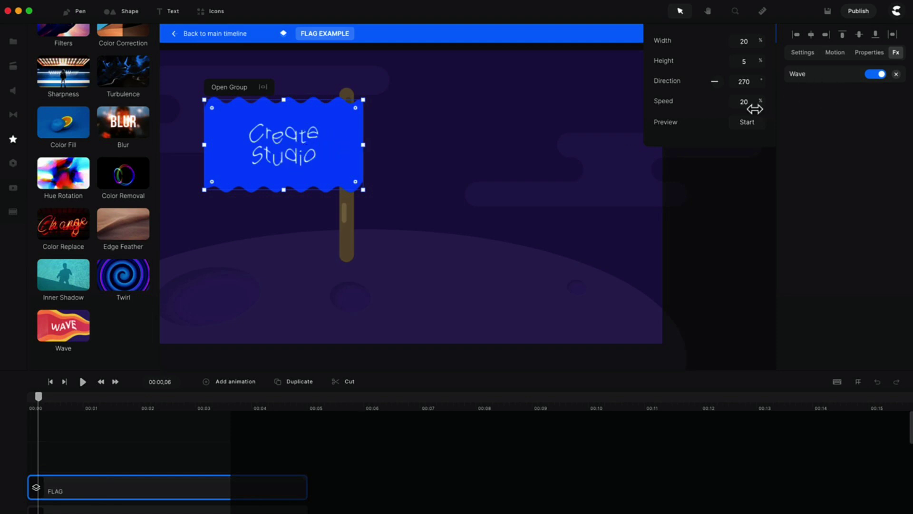
# Set the flag's wave speed to 15%, width to 76% and height to 3%, and play the scene from the start.
pyautogui.moveTo(762, 101); pyautogui.dragTo(760, 103)
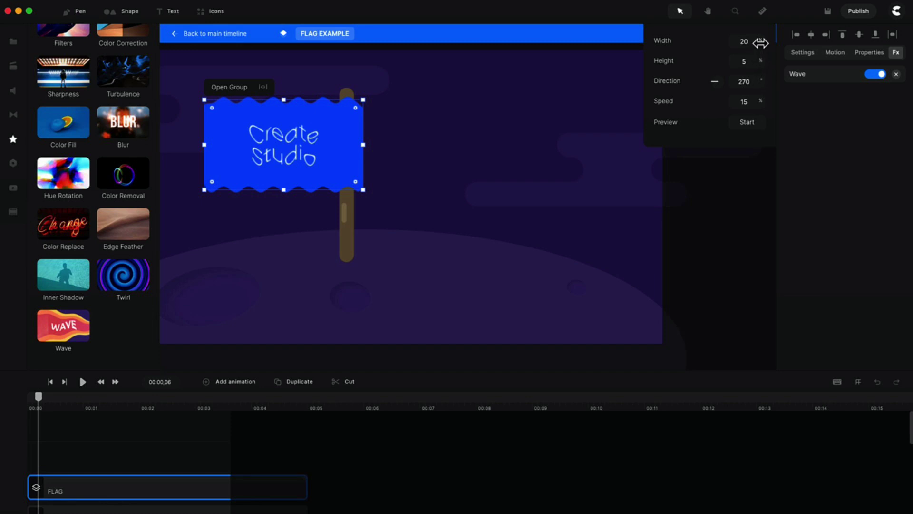
pyautogui.moveTo(761, 43); pyautogui.dragTo(761, 62)
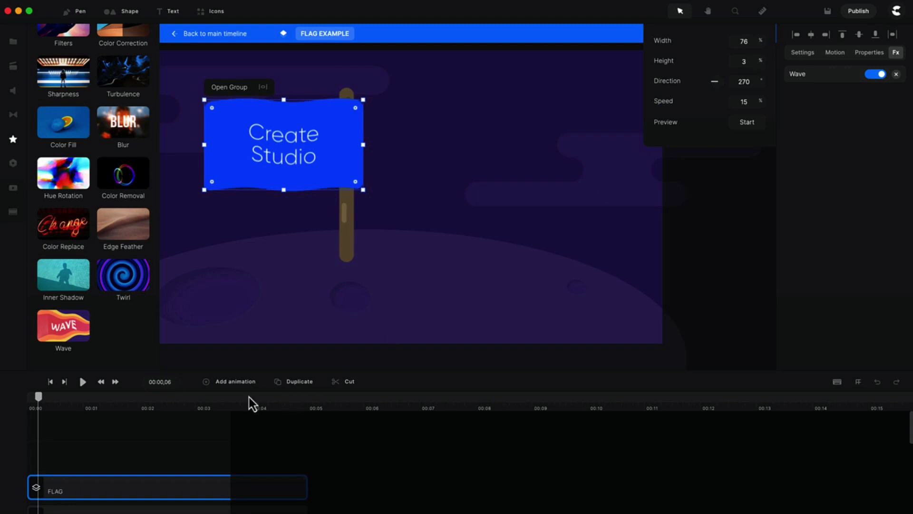
pyautogui.click(51, 381)
pyautogui.click(82, 382)
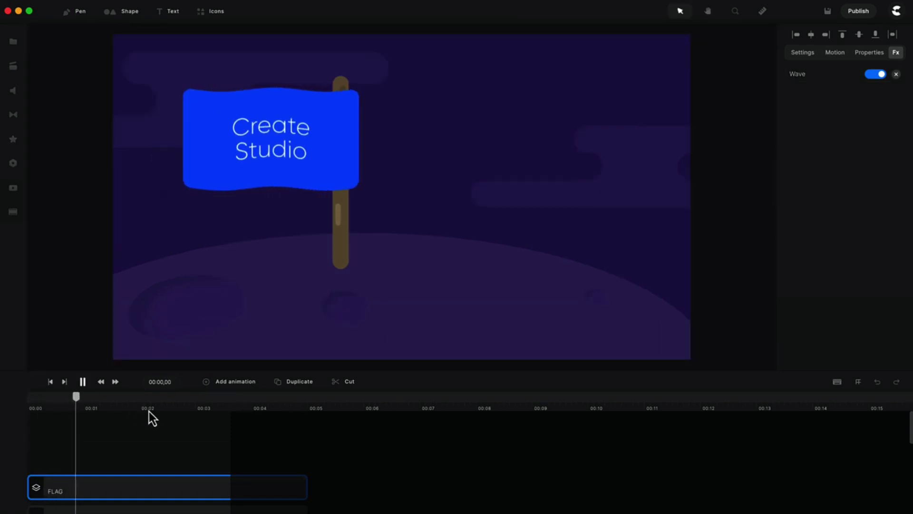
pyautogui.click(714, 161)
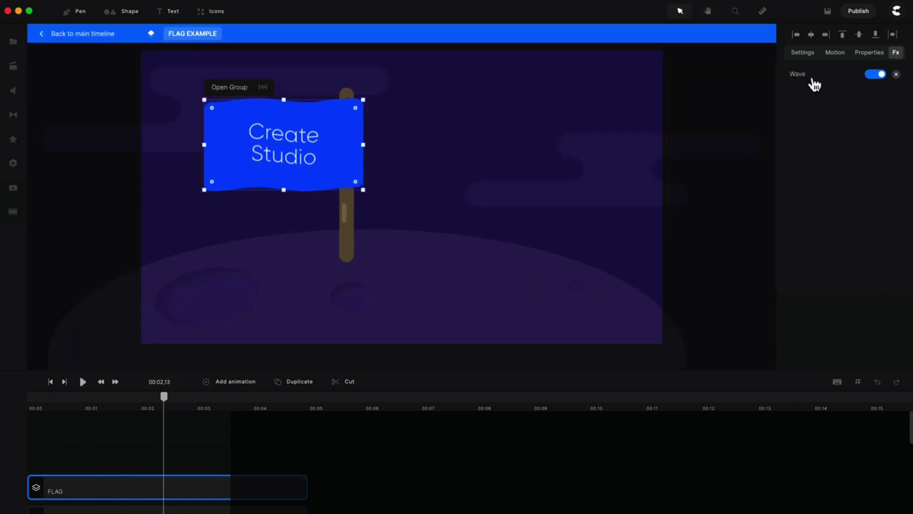
# Try a wave height of 1% on the flag, restore it to 3%, and replay the scene.
pyautogui.click(811, 81)
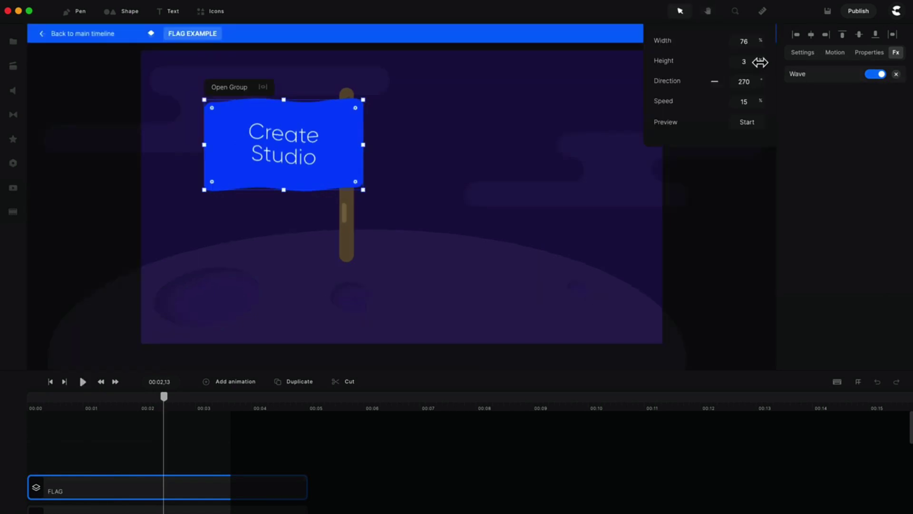
pyautogui.moveTo(760, 62); pyautogui.dragTo(759, 63)
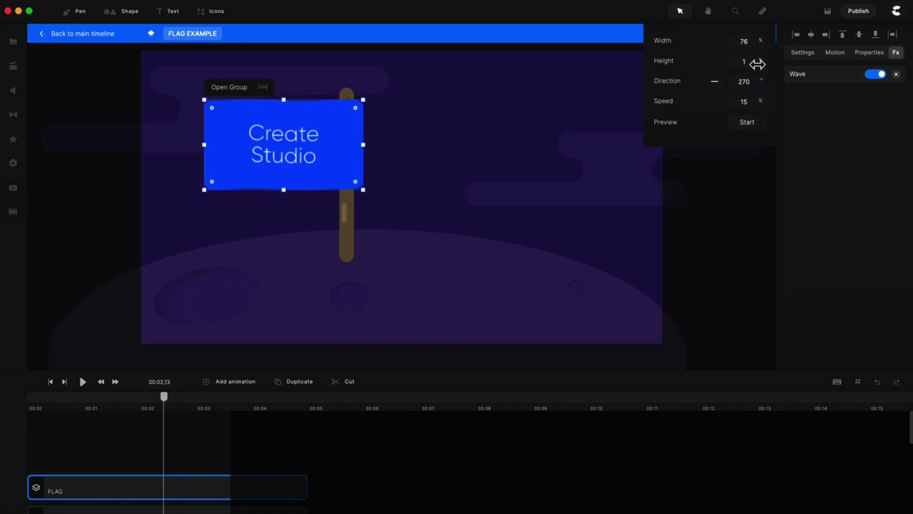
pyautogui.moveTo(758, 63); pyautogui.dragTo(759, 63)
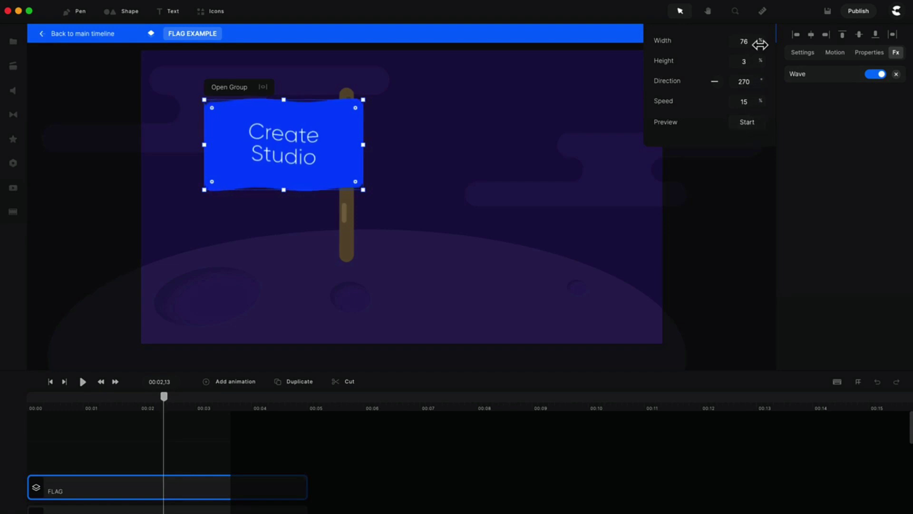
pyautogui.click(47, 384)
pyautogui.press('space')
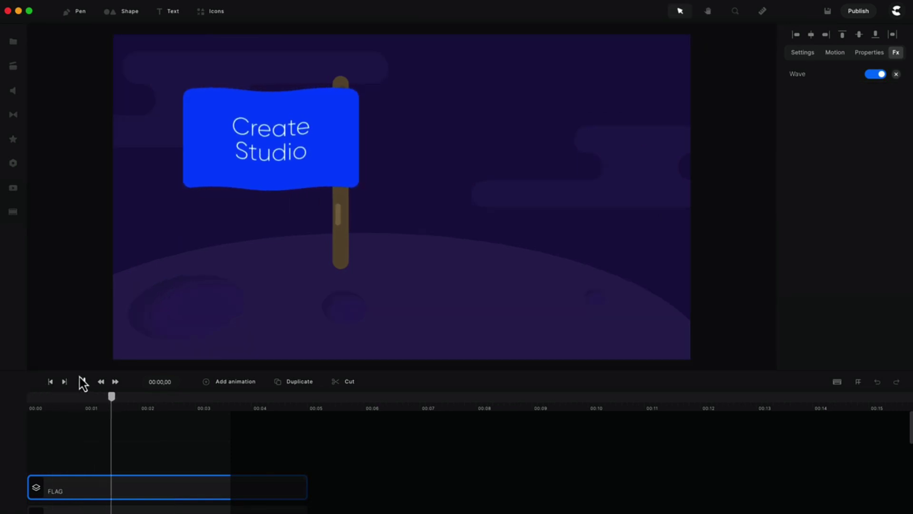
pyautogui.click(224, 181)
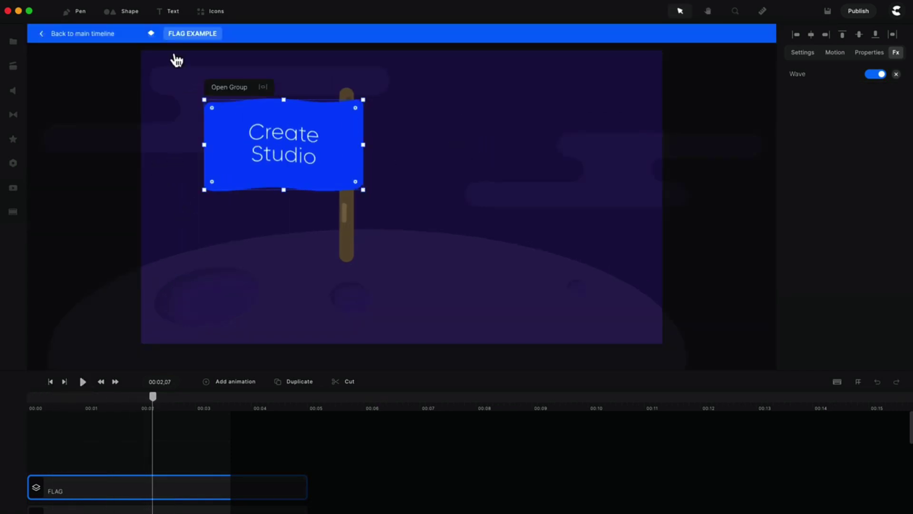
# Return to the main timeline and play the BANNERS example from about 00:13.
pyautogui.click(98, 38)
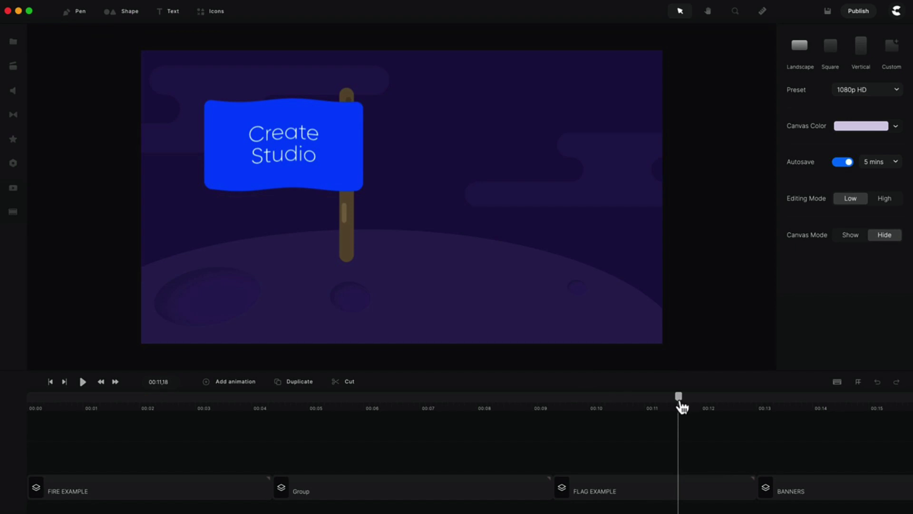
pyautogui.moveTo(682, 406); pyautogui.dragTo(769, 414)
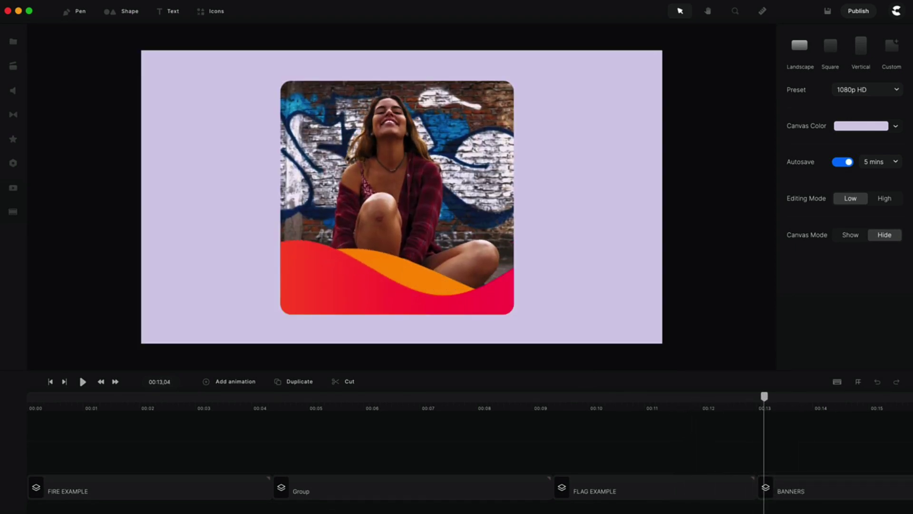
pyautogui.hscroll(10, 457, 451)
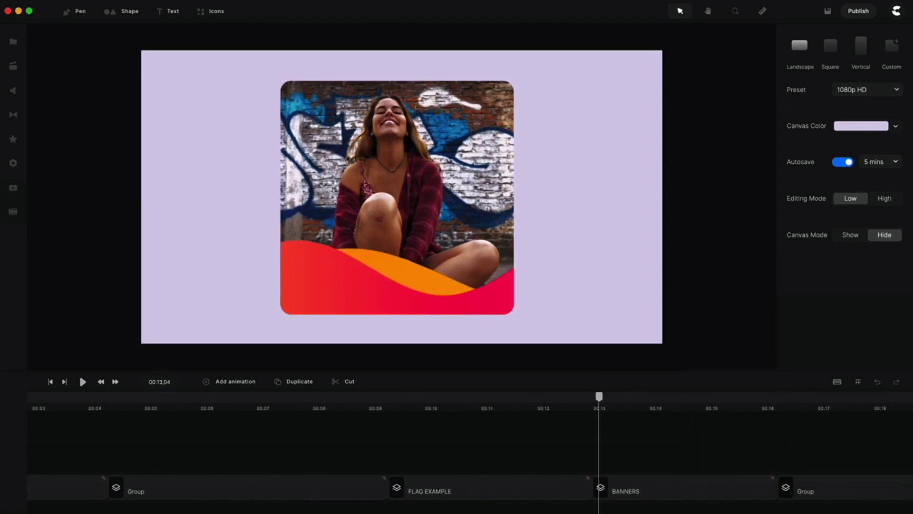
pyautogui.click(238, 485)
pyautogui.press('space')
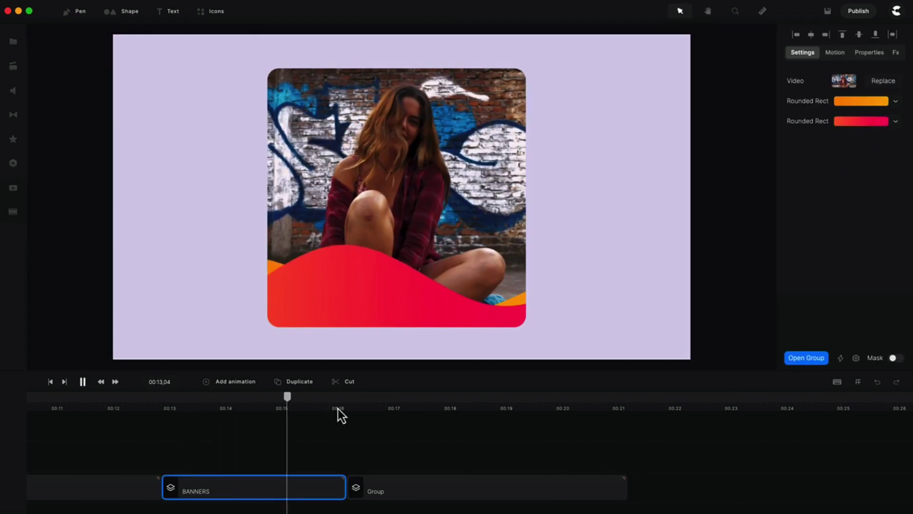
pyautogui.click(318, 482)
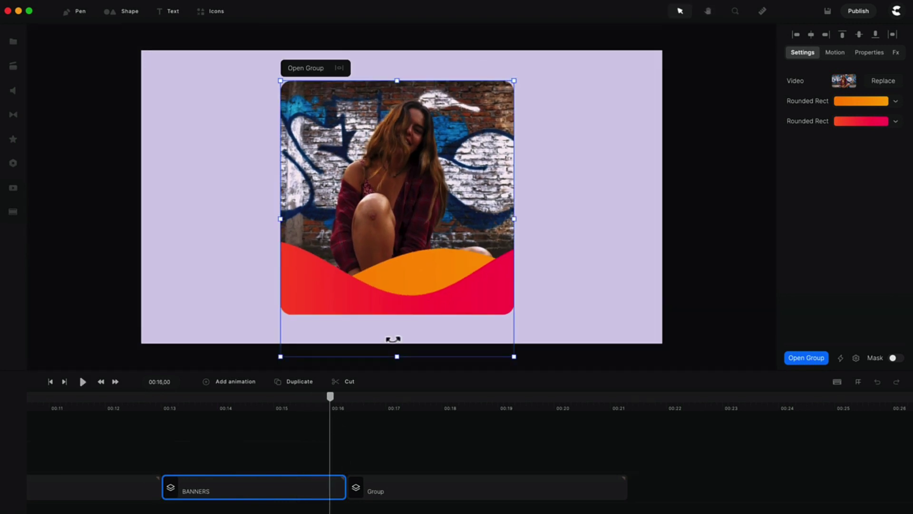
# Replace the BANNERS group with a blue rectangle stretched beyond both canvas sides and moved to the lower part of the canvas.
pyautogui.press('Delete')
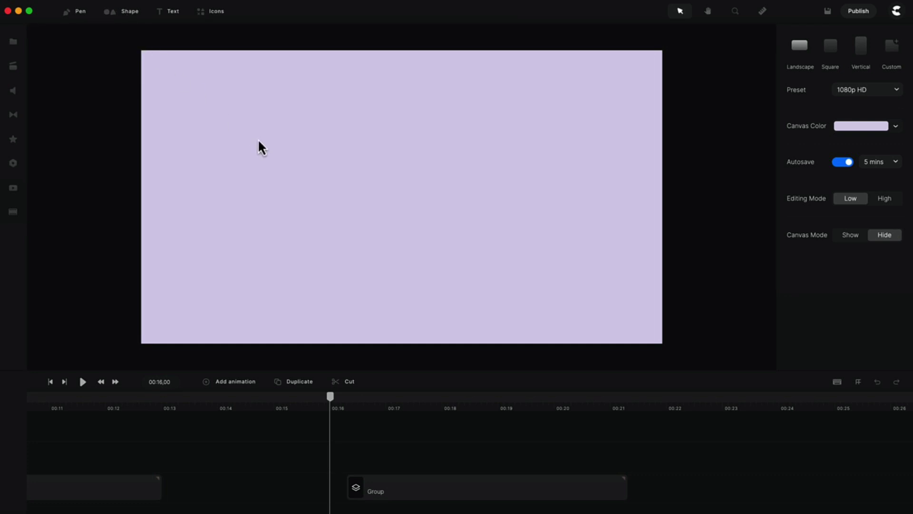
pyautogui.press('r')
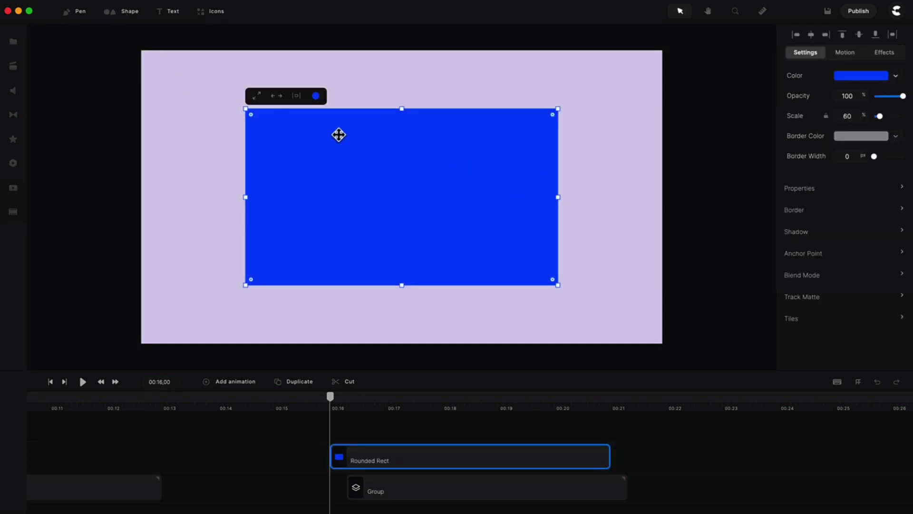
pyautogui.moveTo(243, 203); pyautogui.dragTo(54, 202)
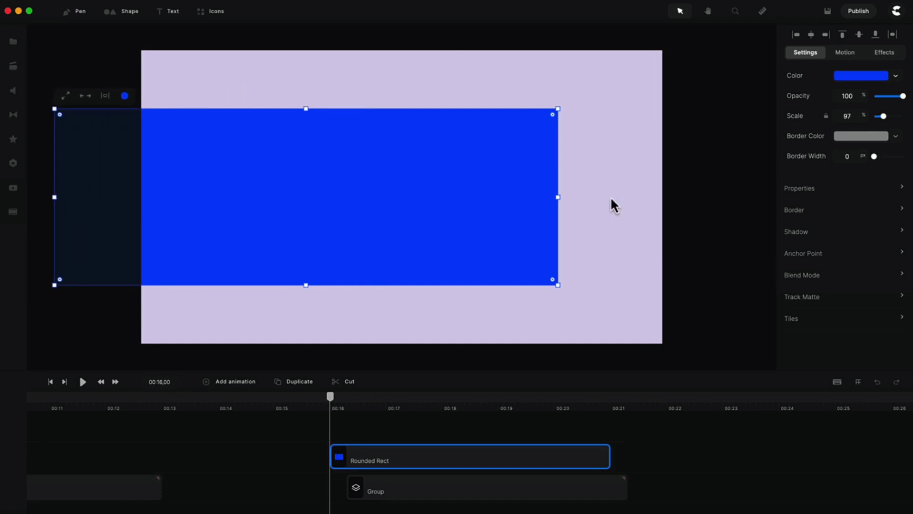
pyautogui.moveTo(559, 199); pyautogui.dragTo(724, 196)
pyautogui.moveTo(523, 195); pyautogui.dragTo(541, 261)
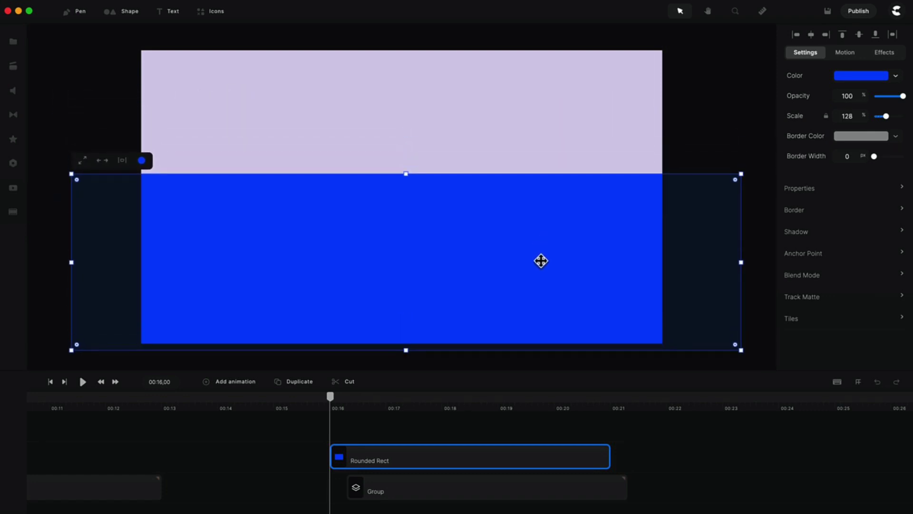
# Apply the Wave effect to the blue rectangle, set its direction to 270°, and preview it.
pyautogui.click(14, 141)
pyautogui.scroll(-3, 60, 208)
pyautogui.moveTo(64, 323); pyautogui.dragTo(311, 274)
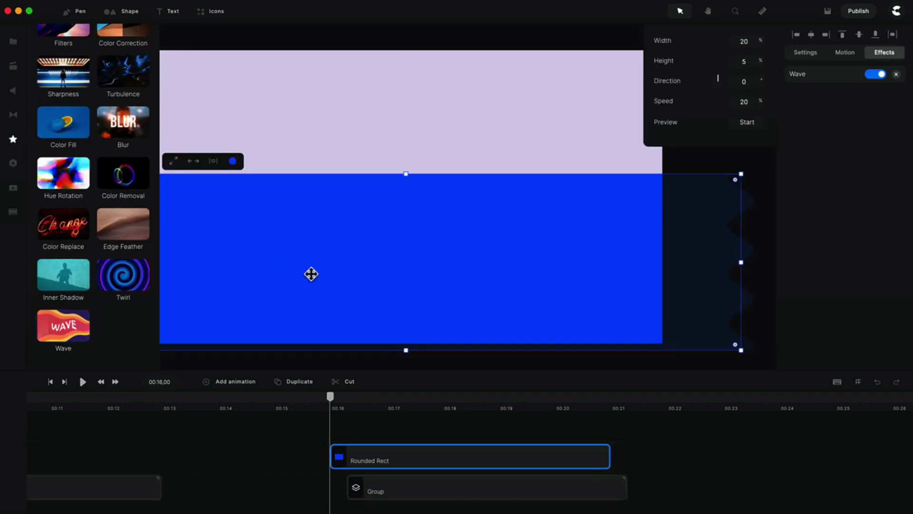
pyautogui.moveTo(718, 89); pyautogui.dragTo(710, 85)
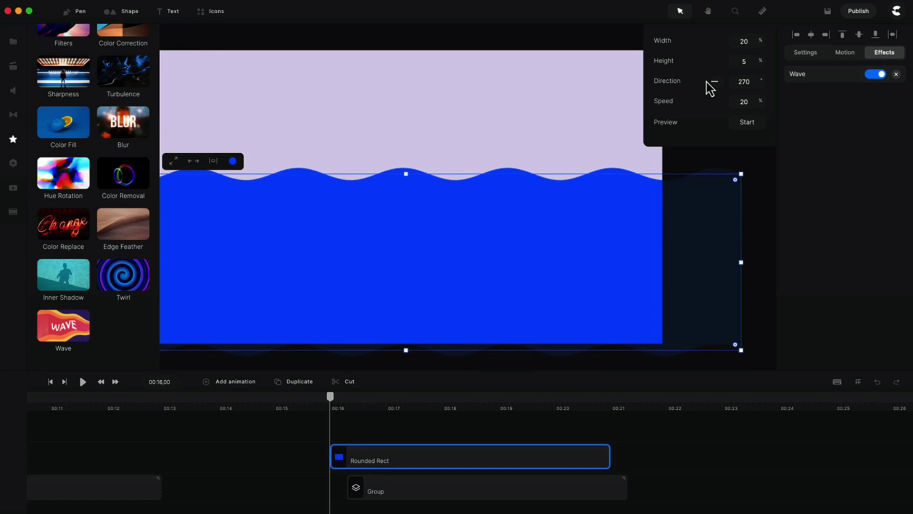
pyautogui.click(747, 123)
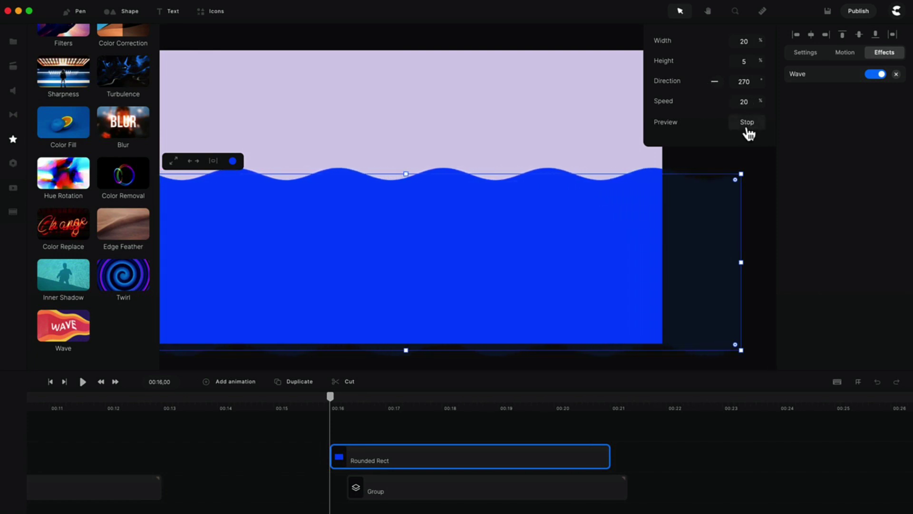
# Increase the rectangle's wave width and height, lower the rectangle to roughly the bottom quarter of the canvas, and check it in playback.
pyautogui.moveTo(761, 65); pyautogui.dragTo(790, 42)
pyautogui.moveTo(692, 209); pyautogui.dragTo(665, 337)
pyautogui.press('space')
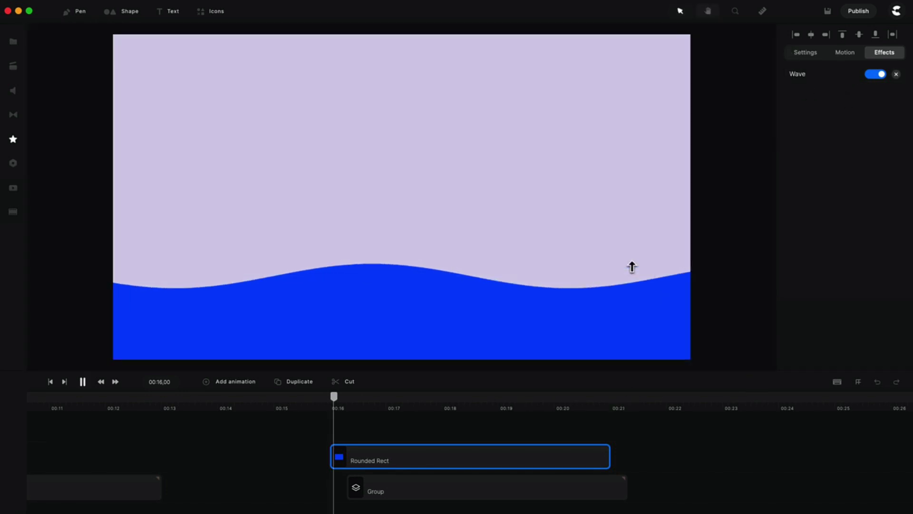
pyautogui.press('space')
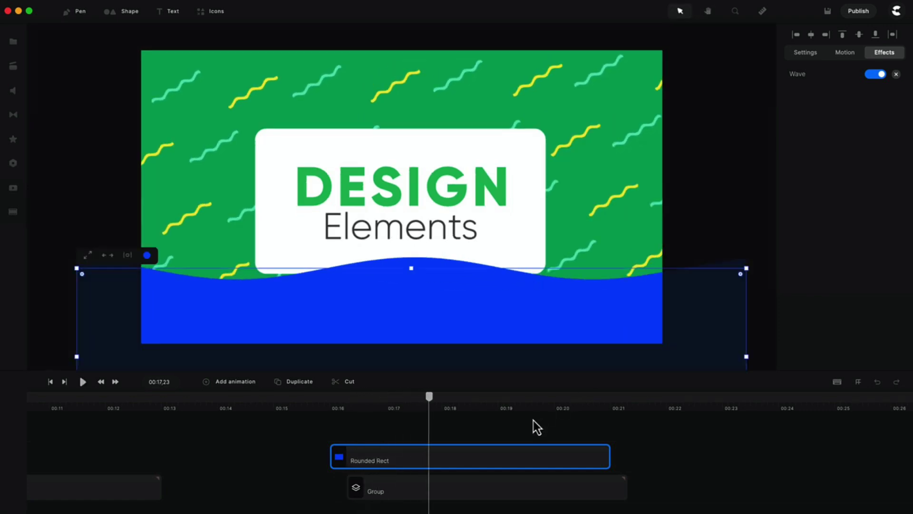
# Move the rectangle's clip to start right after the flag example and duplicate it at about 00:14.
pyautogui.moveTo(521, 458); pyautogui.dragTo(351, 458)
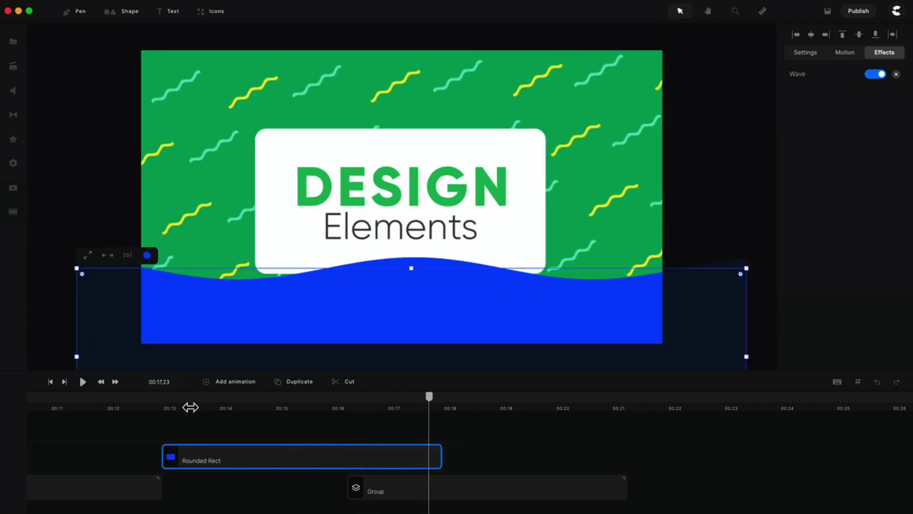
pyautogui.moveTo(191, 408); pyautogui.dragTo(228, 408)
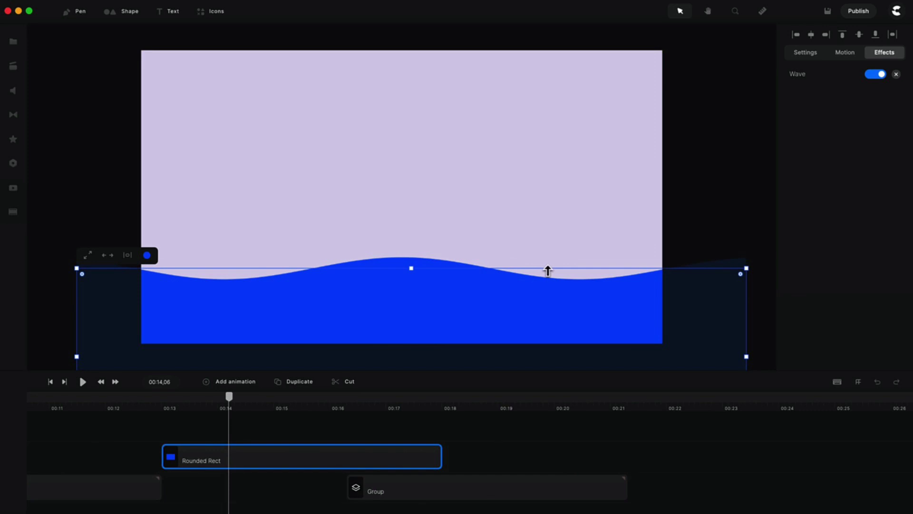
pyautogui.press('super+d')
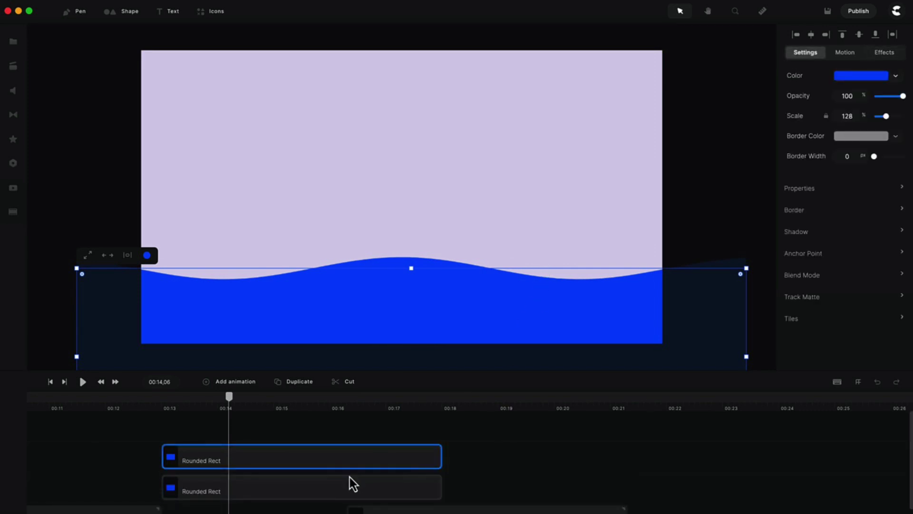
# Nudge the rectangle on the lower layer slightly up and left of the front copy.
pyautogui.click(296, 490)
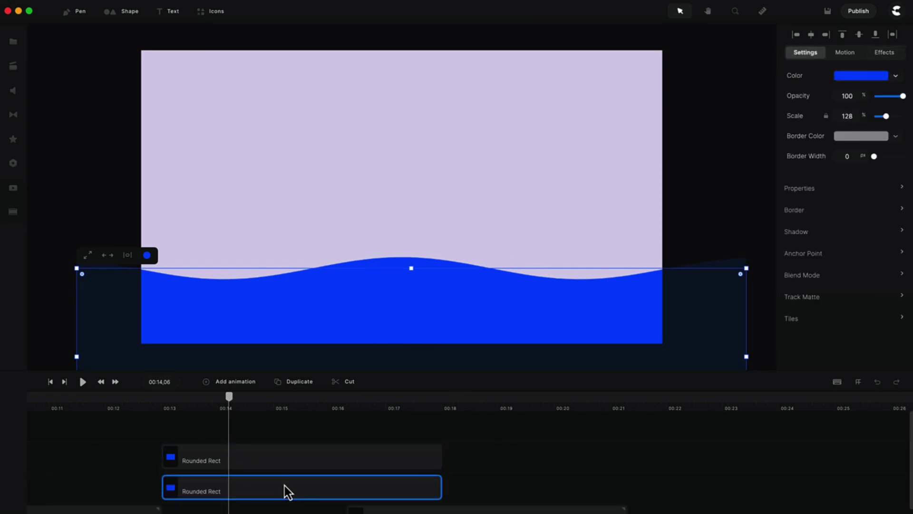
pyautogui.press('Up')
pyautogui.press('Up')
pyautogui.press('Left')
pyautogui.press('Left')
pyautogui.press('Left')
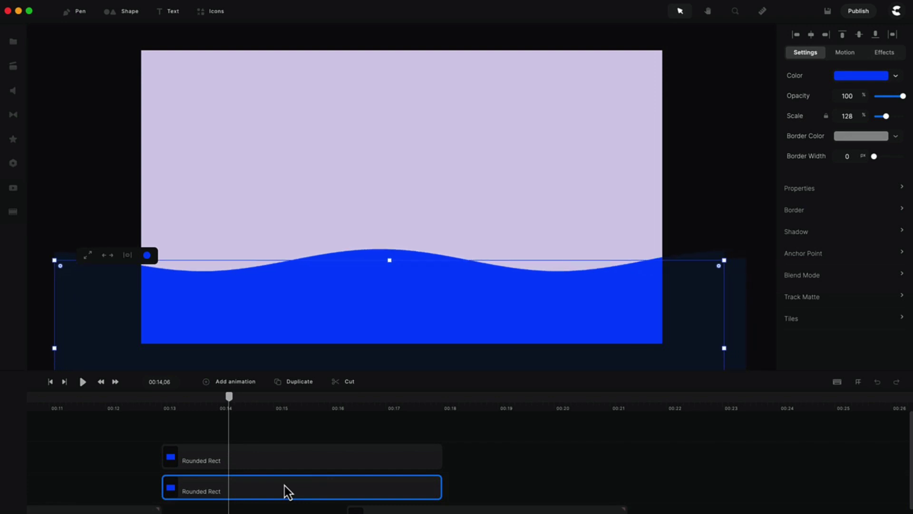
# Recolor the rectangle on the lower layer to the lighter blue 0090ff.
pyautogui.click(871, 78)
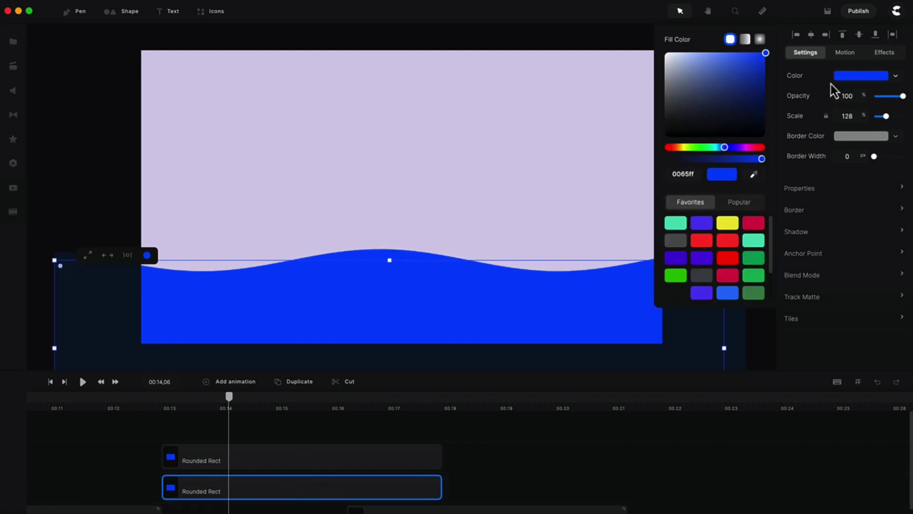
pyautogui.moveTo(724, 148); pyautogui.dragTo(722, 148)
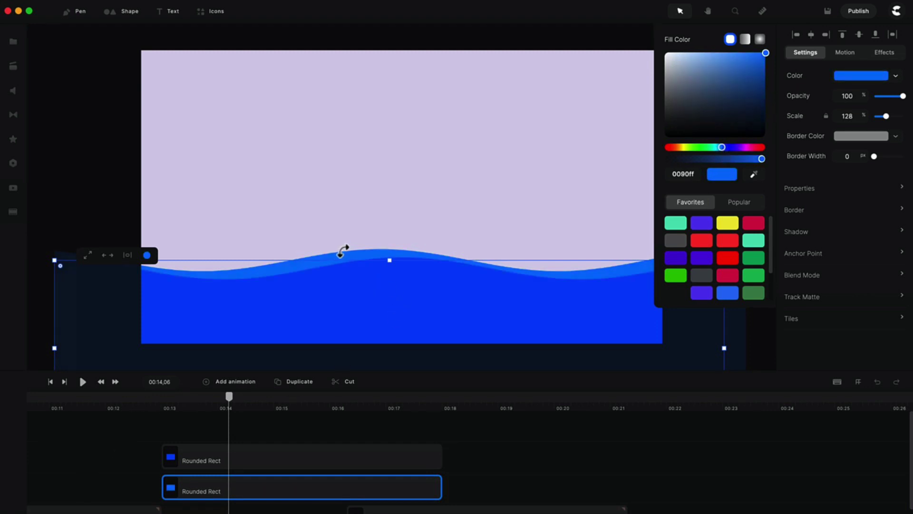
# Lock the front rectangle's layer and shift the lighter blue rectangle to the right so its wave crests are offset from the front ones.
pyautogui.click(257, 458)
pyautogui.rightClick(258, 459)
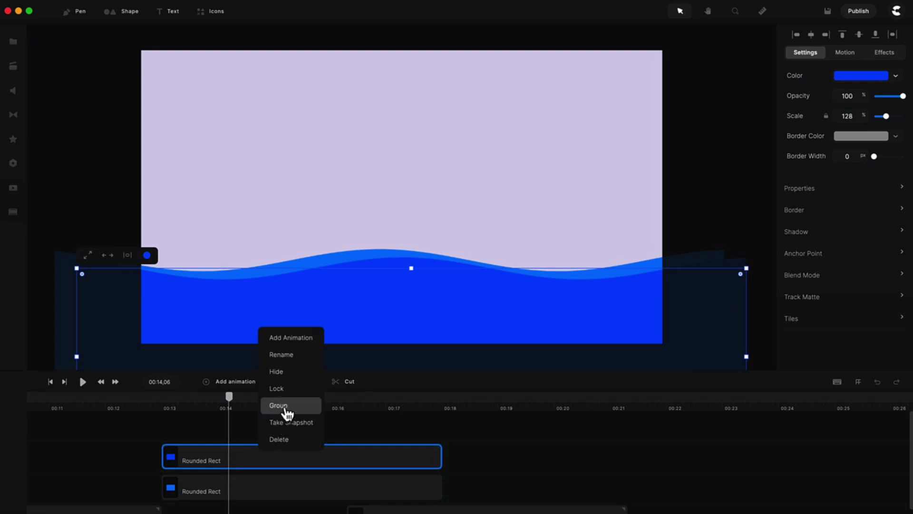
pyautogui.click(289, 389)
pyautogui.click(387, 259)
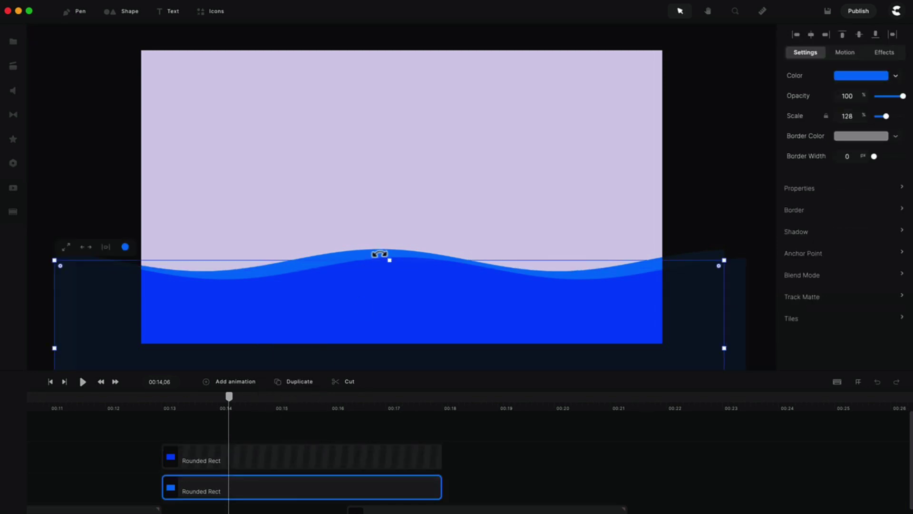
pyautogui.moveTo(386, 294); pyautogui.dragTo(449, 293)
# Set the lighter rectangle's Wave speed to 15%, height to 12% and width to 69%, and play the banner from its start.
pyautogui.click(880, 61)
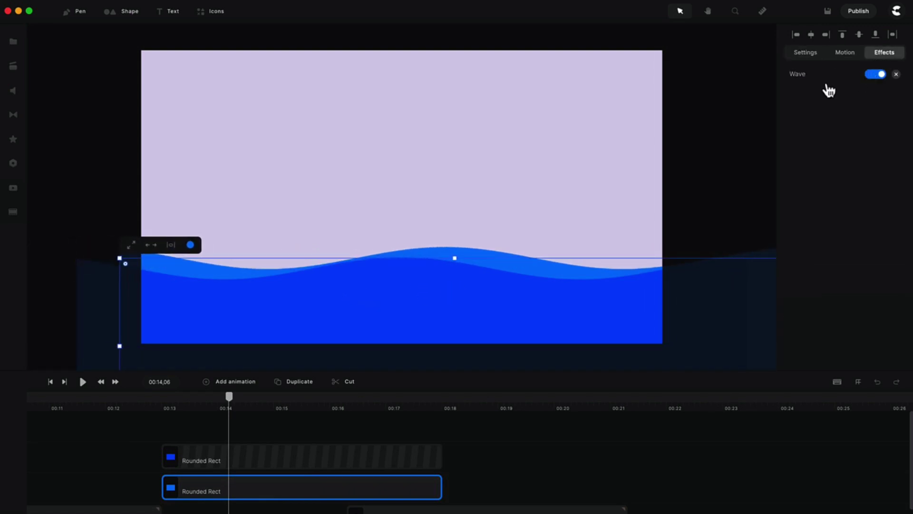
pyautogui.click(808, 77)
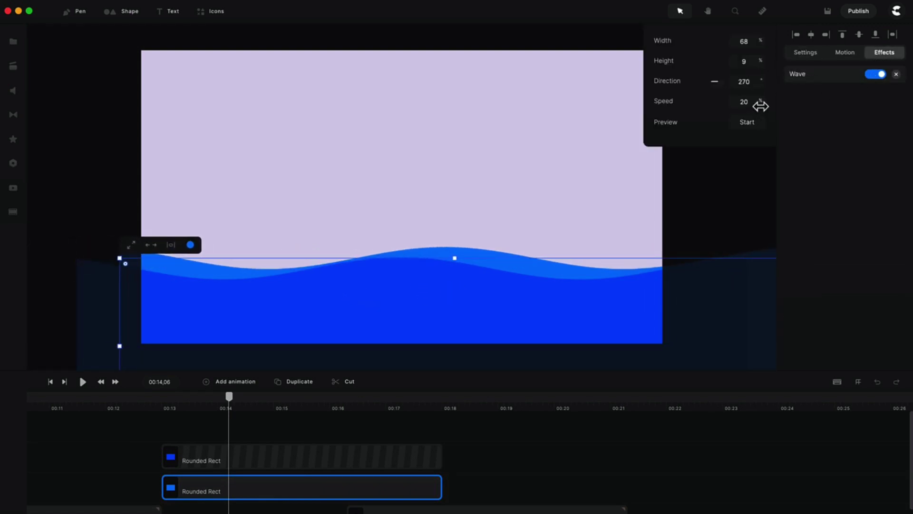
pyautogui.moveTo(760, 106); pyautogui.dragTo(758, 106)
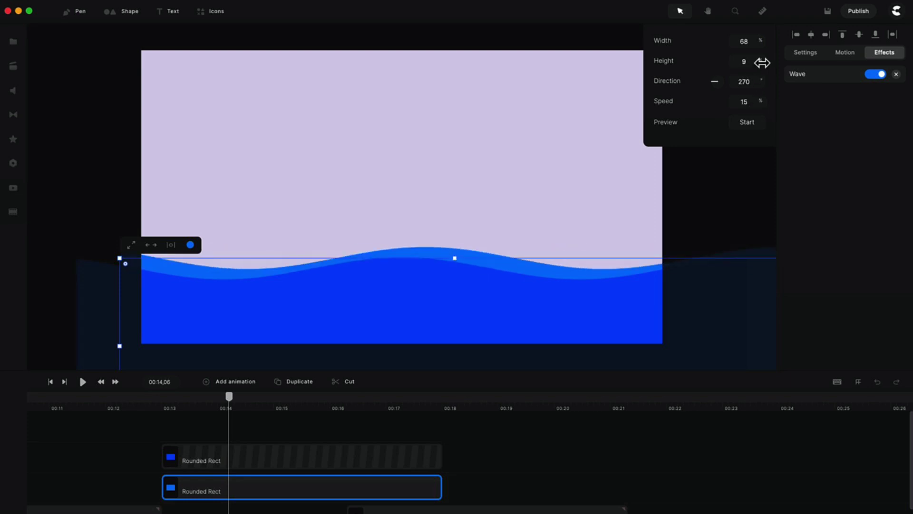
pyautogui.moveTo(762, 62); pyautogui.dragTo(762, 44)
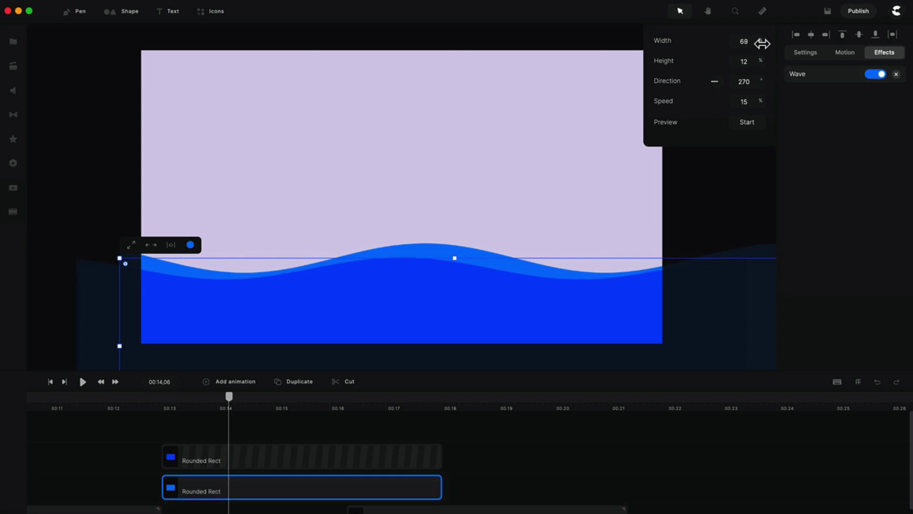
pyautogui.click(155, 403)
pyautogui.press('space')
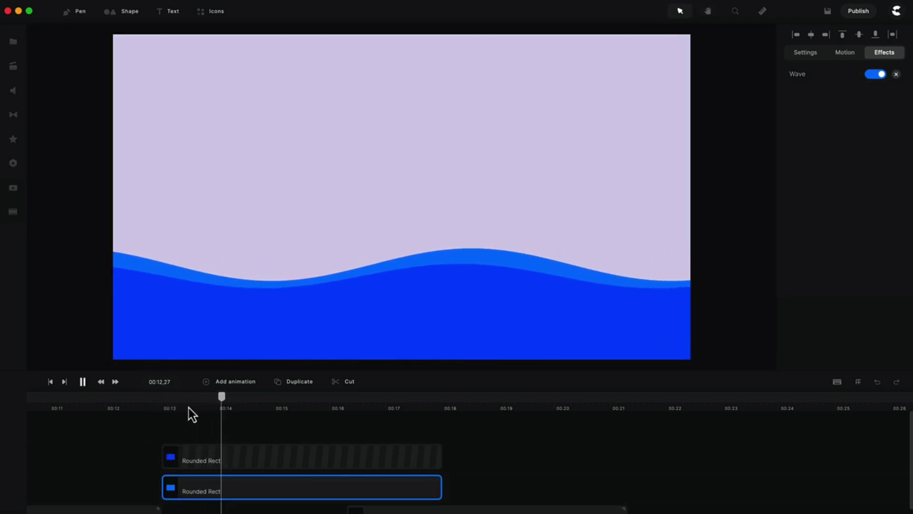
# Lower the lighter rectangle's Wave speed to 11% and play the banner again from about 00:13.
pyautogui.click(822, 86)
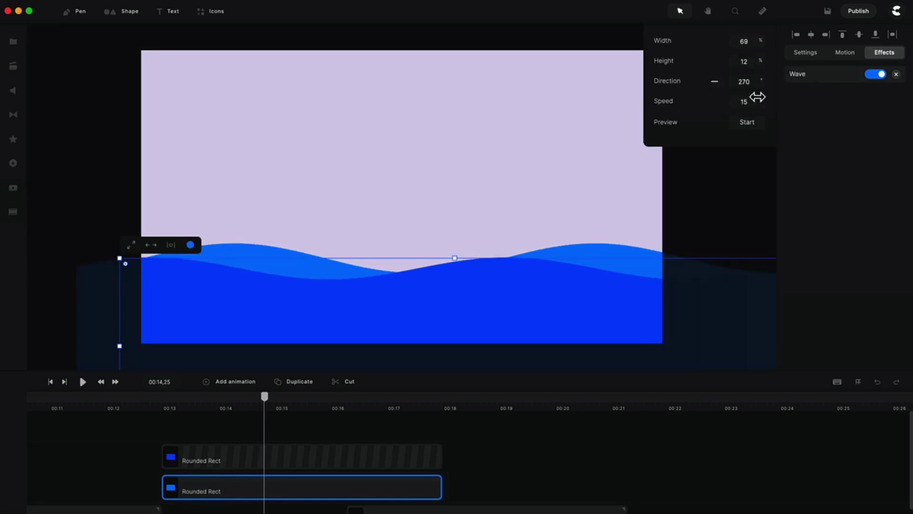
pyautogui.moveTo(761, 103); pyautogui.dragTo(760, 102)
pyautogui.click(166, 407)
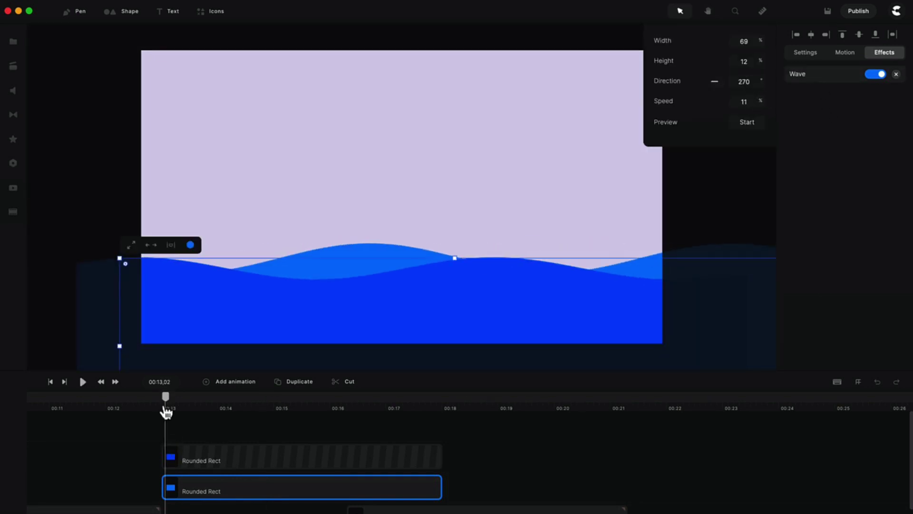
pyautogui.press('space')
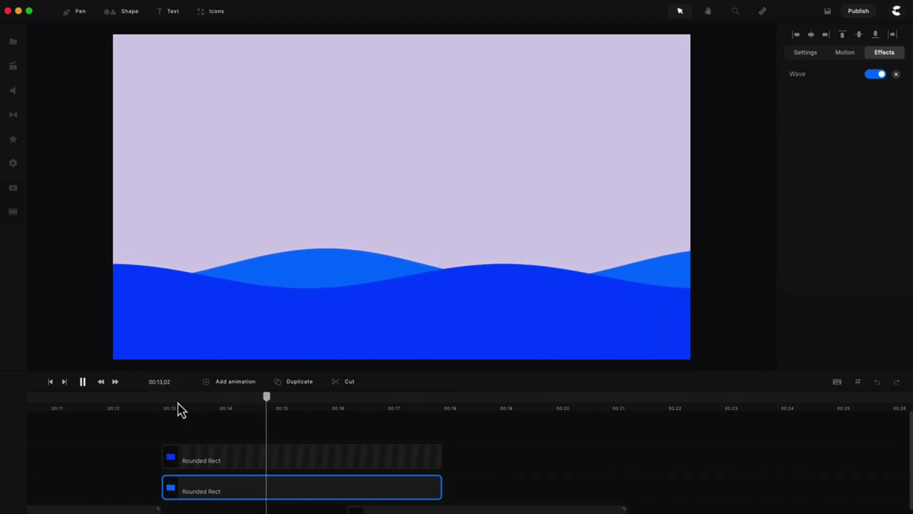
pyautogui.click(453, 314)
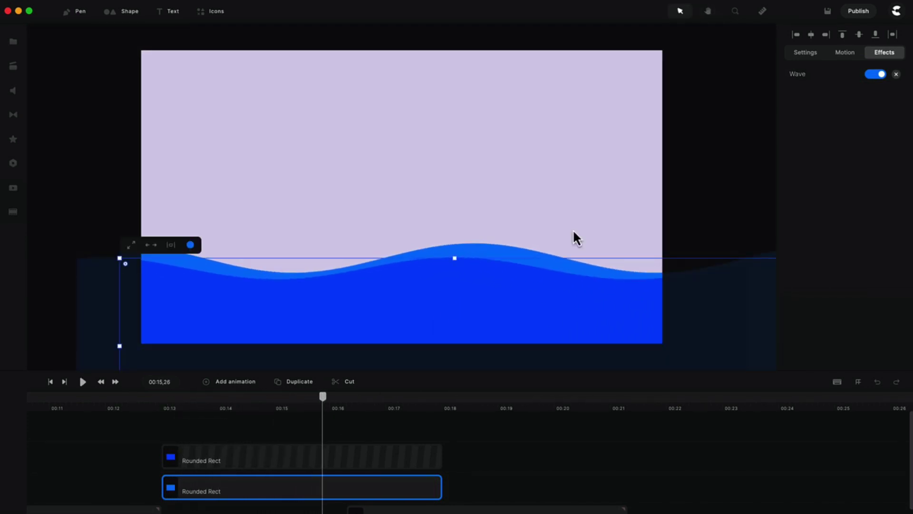
# Play the green Design Elements example around 00:19 to examine its animated squiggle background.
pyautogui.moveTo(583, 182); pyautogui.dragTo(357, 328)
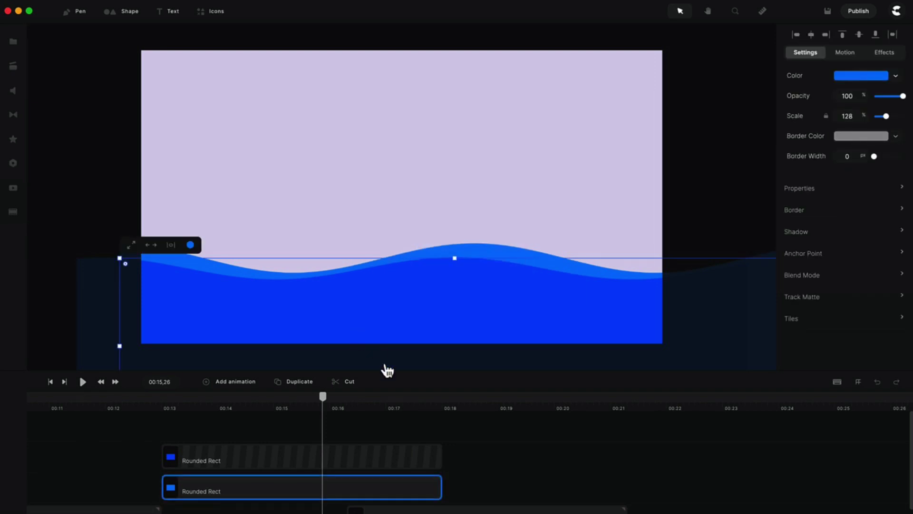
pyautogui.moveTo(445, 402); pyautogui.dragTo(503, 401)
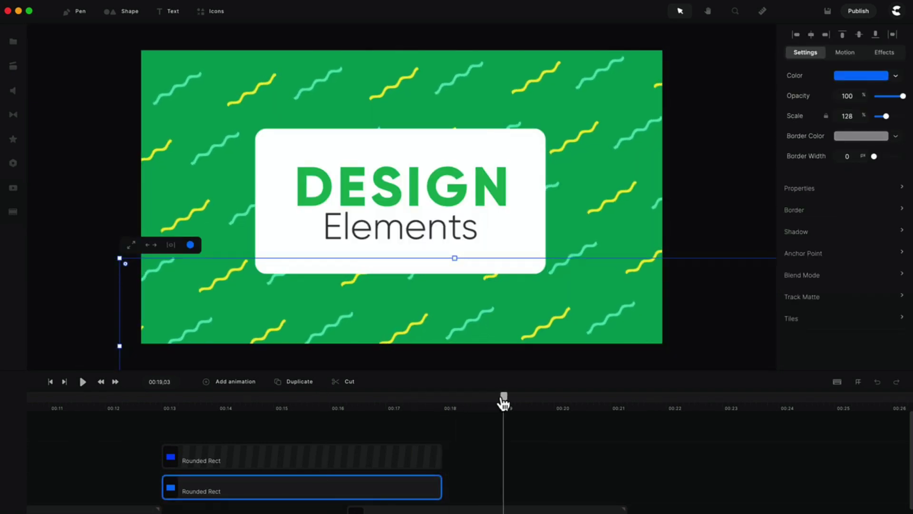
pyautogui.click(511, 169)
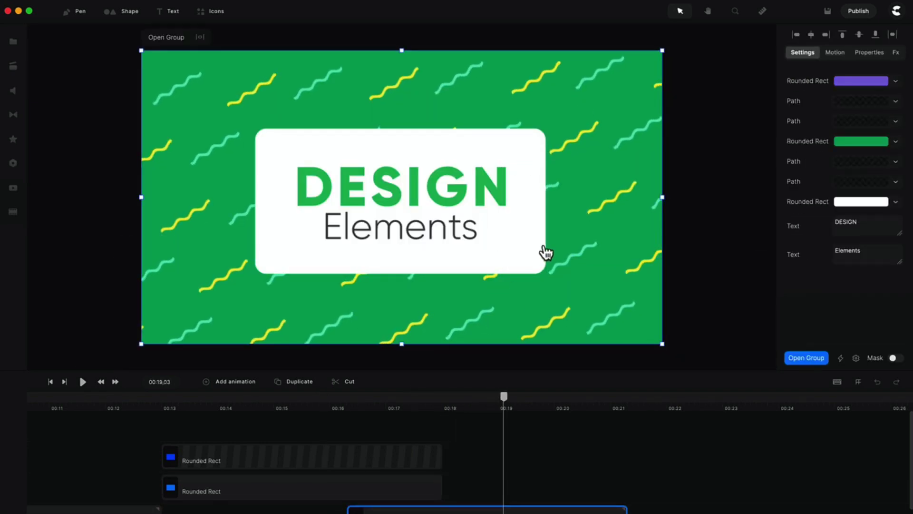
pyautogui.press('space')
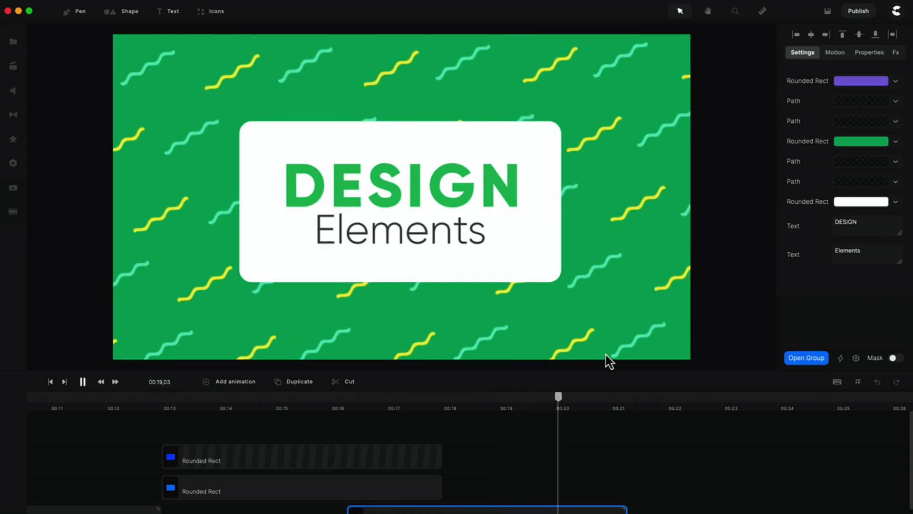
pyautogui.moveTo(443, 396)
pyautogui.mouseDown()
pyautogui.moveTo(435, 398)
pyautogui.moveTo(452, 394)
pyautogui.mouseUp()
pyautogui.press('space')
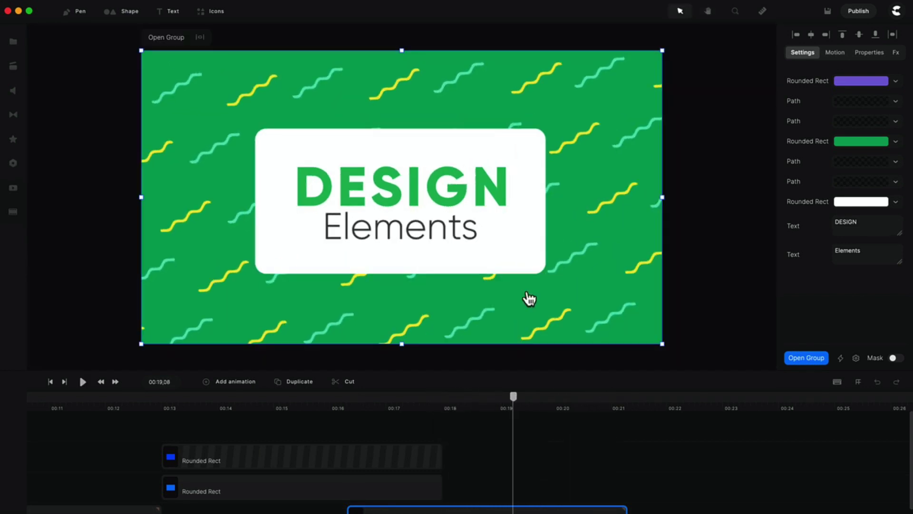
# Open the Design Elements group and draw a short two-point line above the white card with the Pen tool.
pyautogui.doubleClick(528, 507)
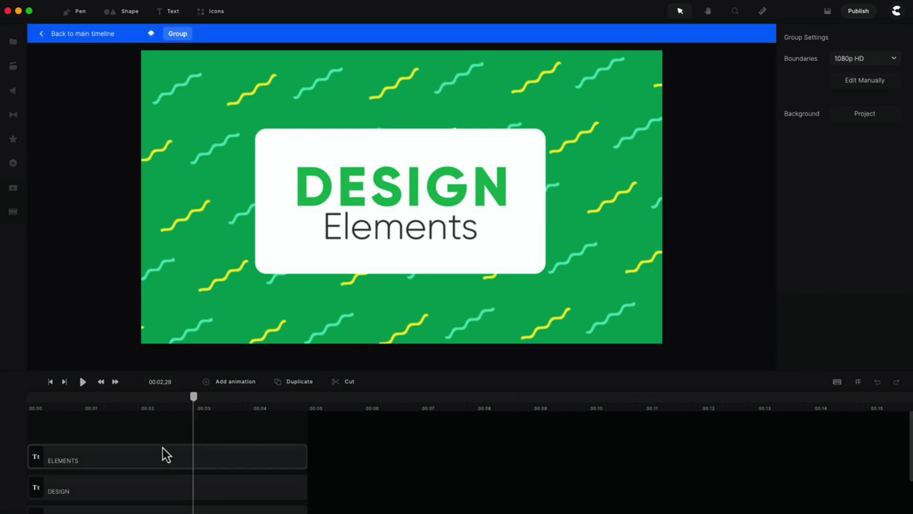
pyautogui.click(80, 11)
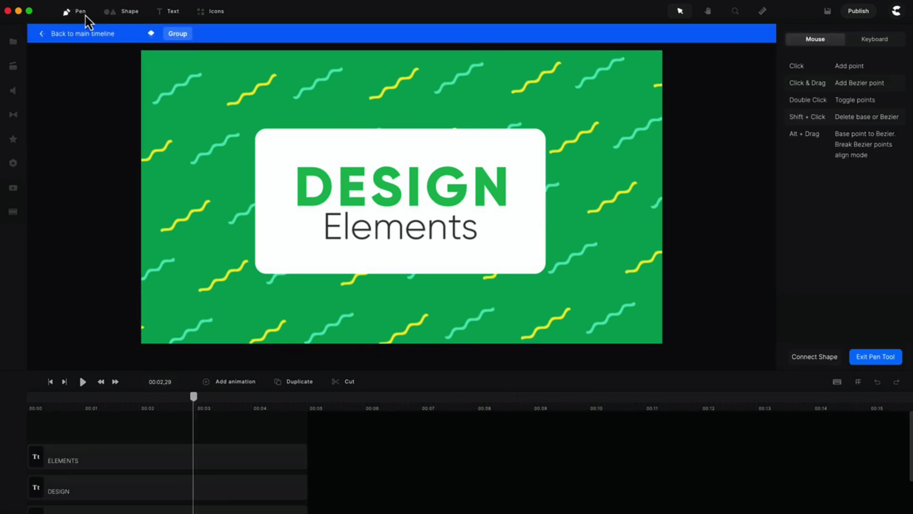
pyautogui.scroll(2, 349, 80)
pyautogui.click(346, 124)
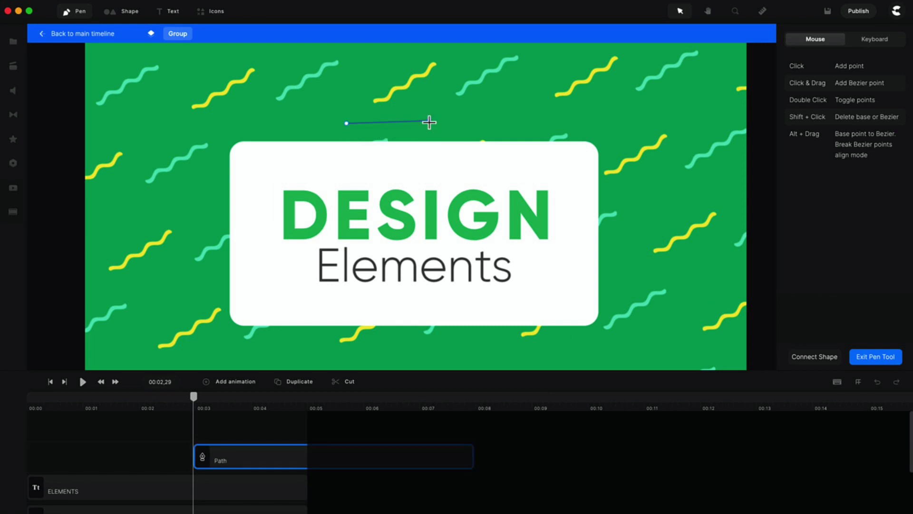
pyautogui.click(860, 357)
# Edit the pen line's end point so that the line runs horizontally.
pyautogui.scroll(1, 408, 114)
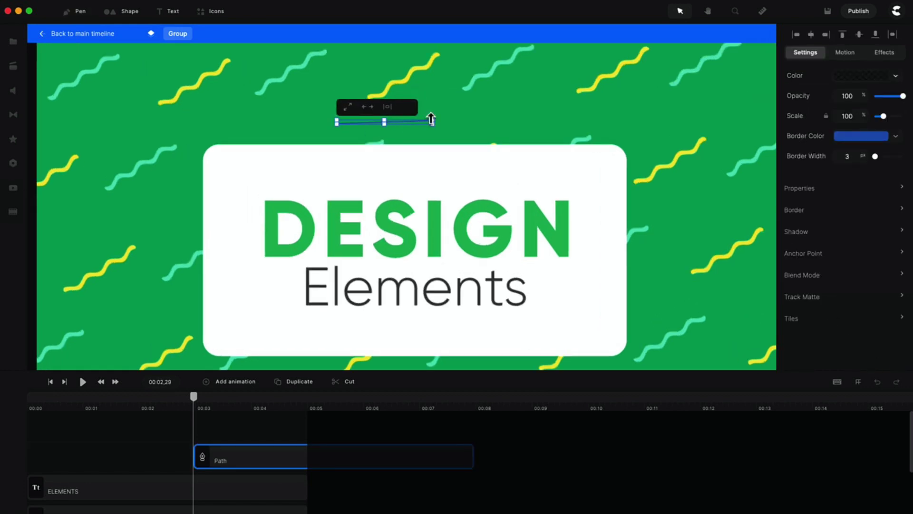
pyautogui.scroll(8, 437, 121)
pyautogui.scroll(1, 415, 132)
pyautogui.doubleClick(395, 130)
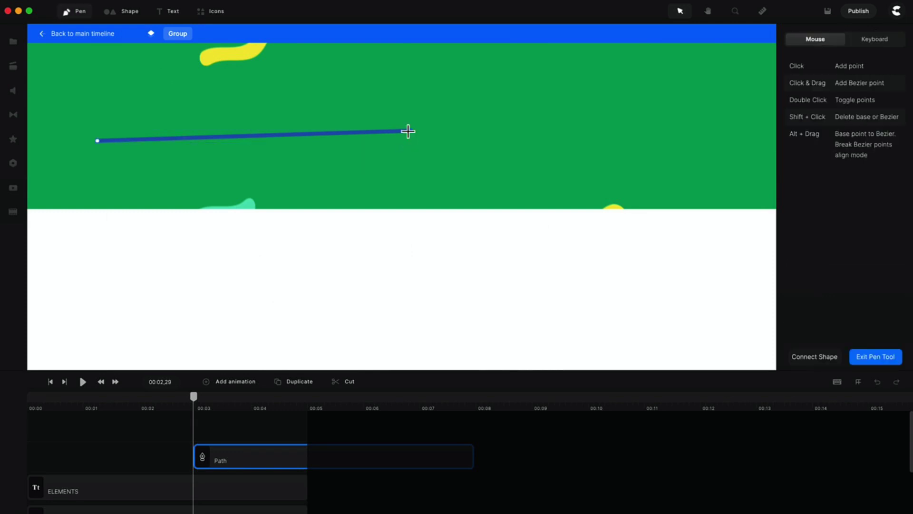
pyautogui.moveTo(408, 130); pyautogui.dragTo(410, 141)
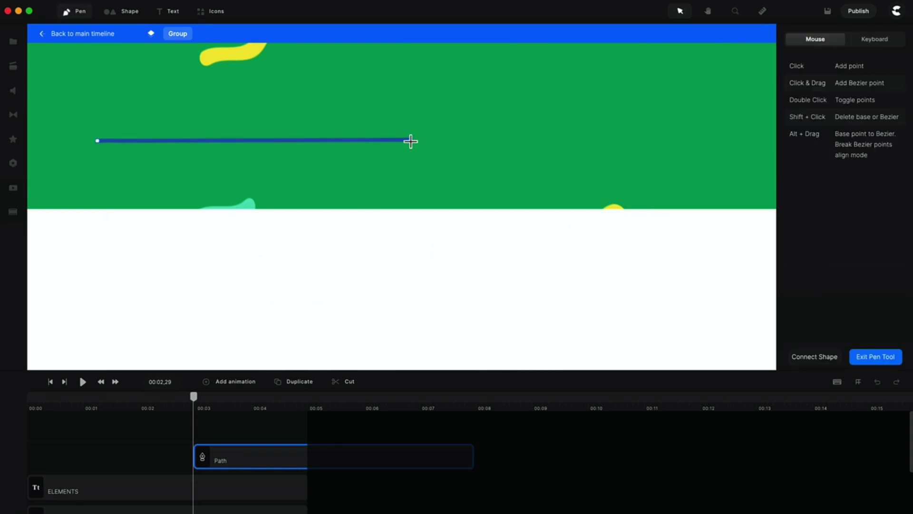
pyautogui.click(889, 356)
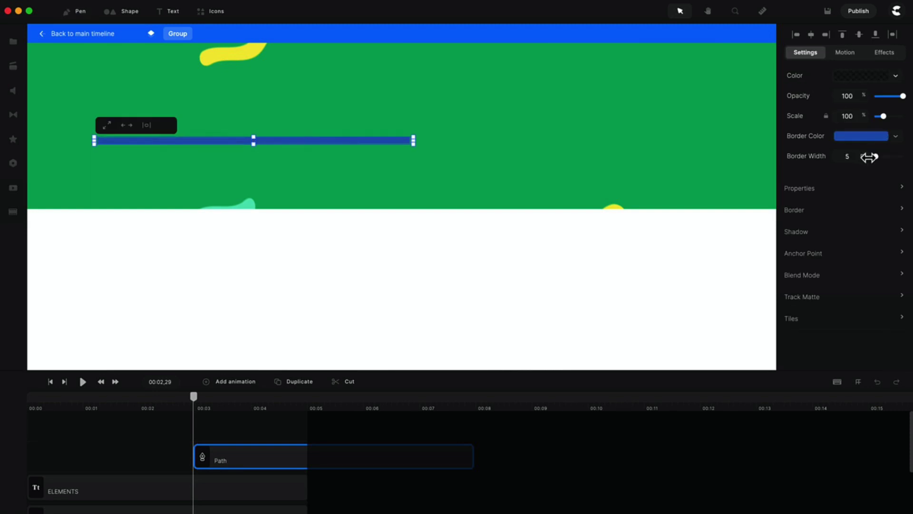
# Set the line's border width to 6 px and give it a rounded line cap.
pyautogui.moveTo(869, 157); pyautogui.dragTo(872, 159)
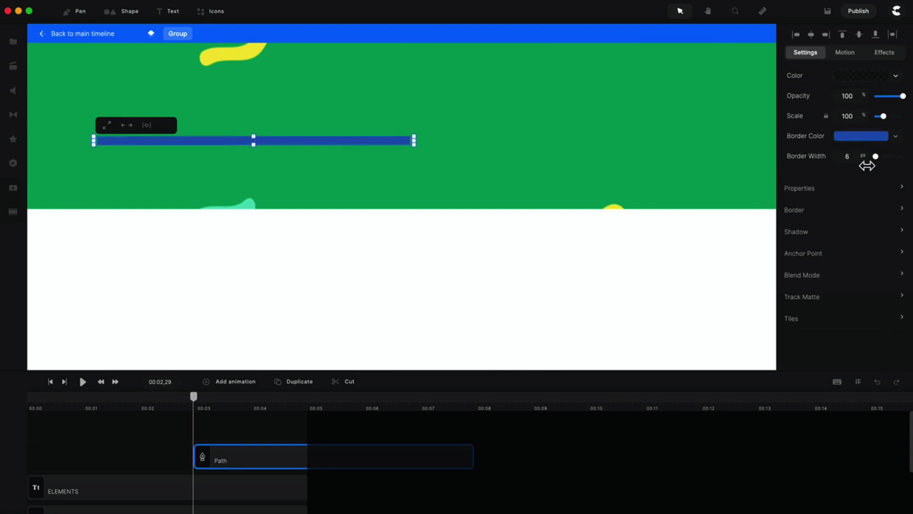
pyautogui.click(795, 209)
pyautogui.click(738, 134)
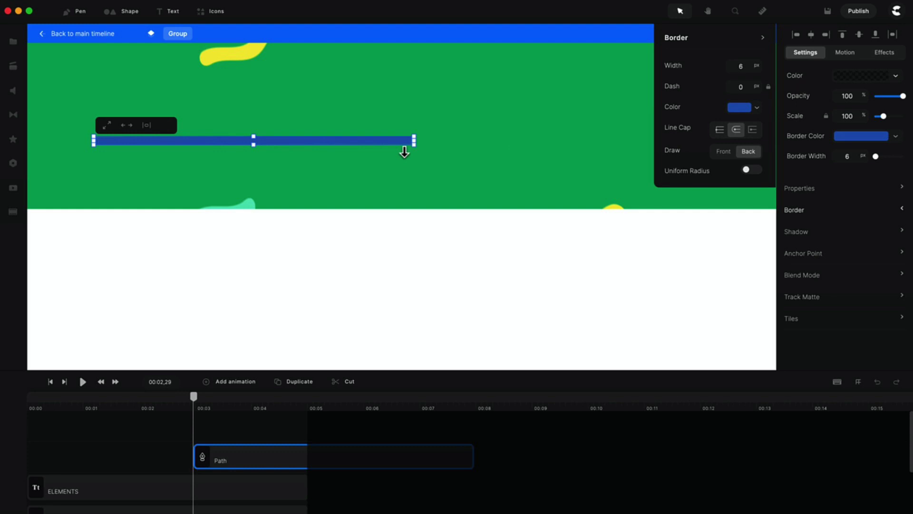
pyautogui.click(452, 188)
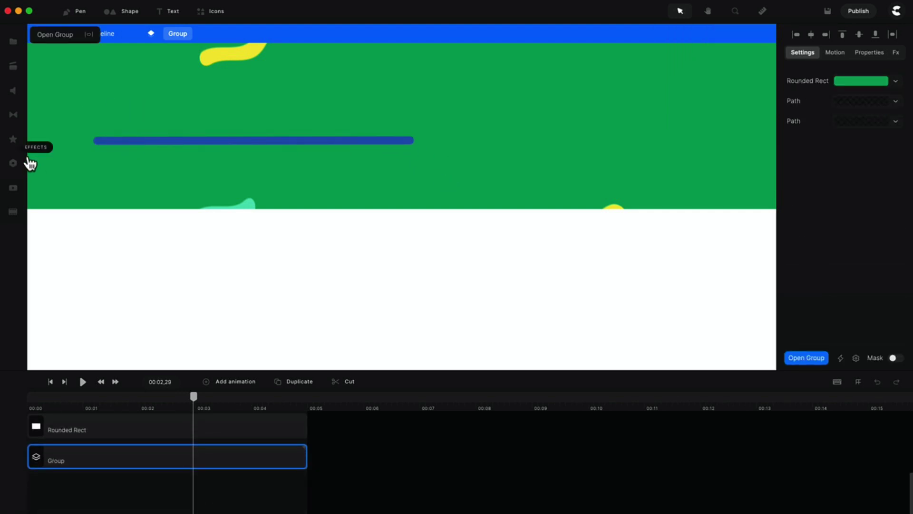
# Apply the Wave effect to the blue line, set its direction to 270°, and preview it.
pyautogui.click(13, 139)
pyautogui.scroll(-3, 95, 307)
pyautogui.moveTo(87, 326); pyautogui.dragTo(326, 150)
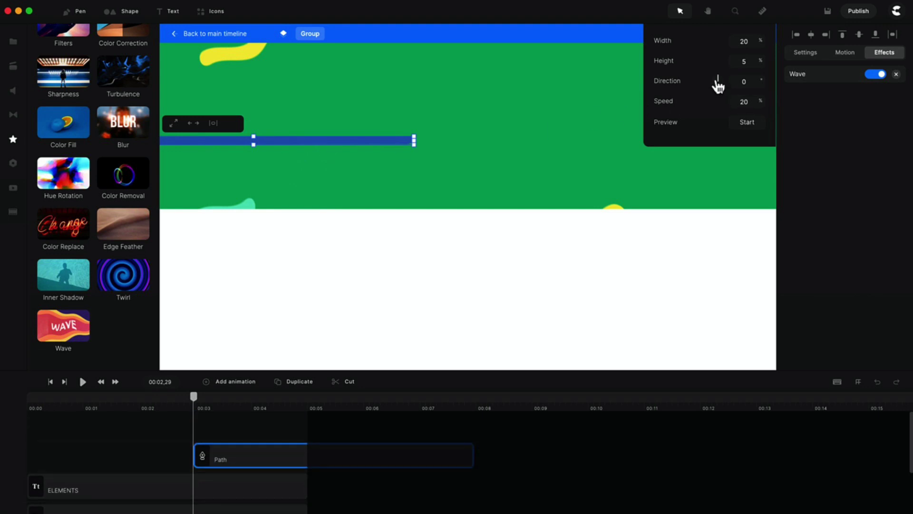
pyautogui.moveTo(718, 86); pyautogui.dragTo(707, 82)
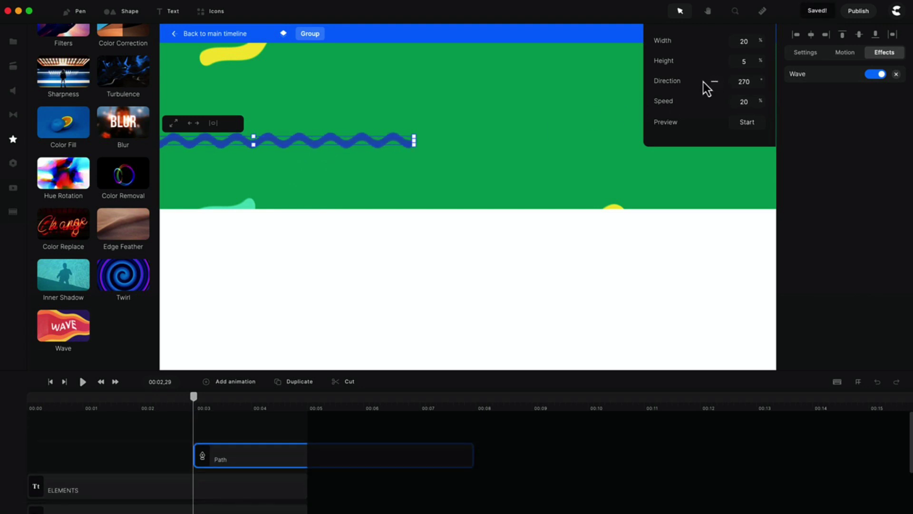
pyautogui.click(740, 124)
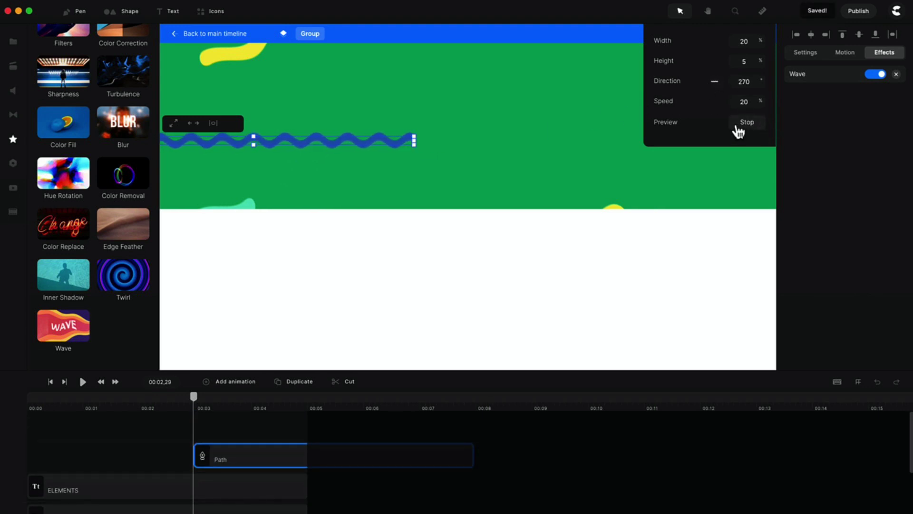
pyautogui.click(739, 126)
# Adjust the line's wave height and increase its wave width for longer waves, and check the result in playback.
pyautogui.moveTo(759, 64); pyautogui.dragTo(771, 47)
pyautogui.scroll(-3, 433, 211)
pyautogui.click(424, 196)
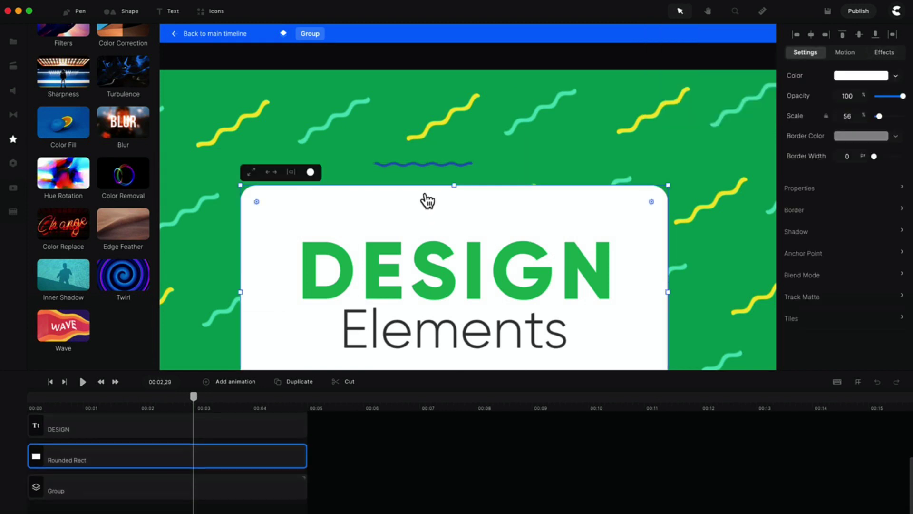
pyautogui.press('space')
pyautogui.doubleClick(403, 146)
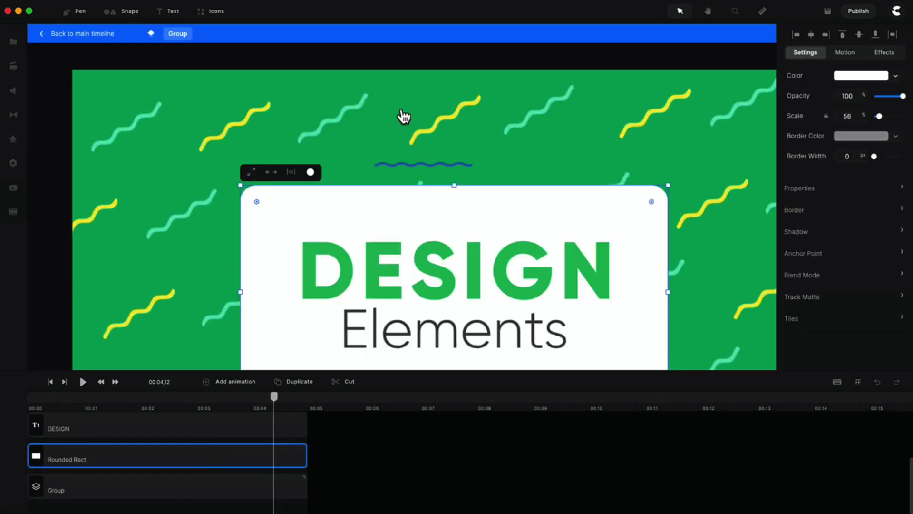
# Rotate the wavy blue line counterclockwise so it slants diagonally like the background squiggles.
pyautogui.click(438, 168)
pyautogui.click(464, 166)
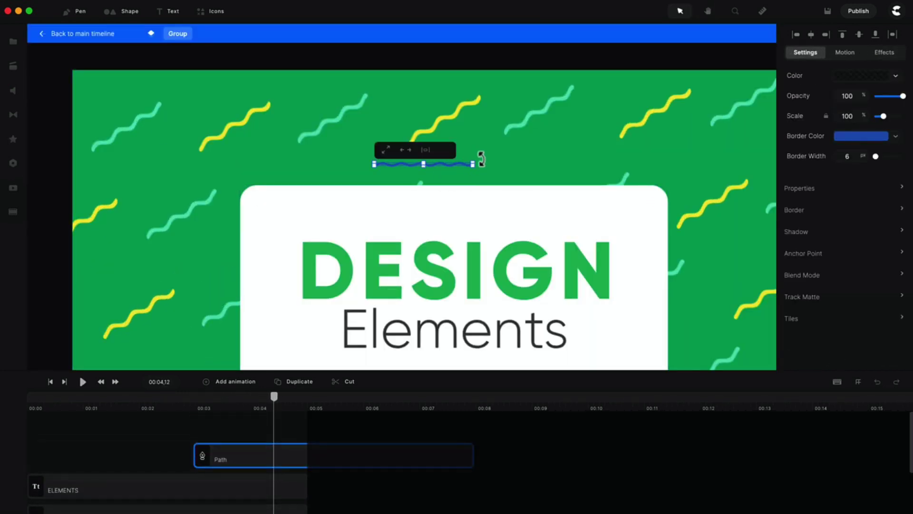
pyautogui.moveTo(482, 159); pyautogui.dragTo(463, 133)
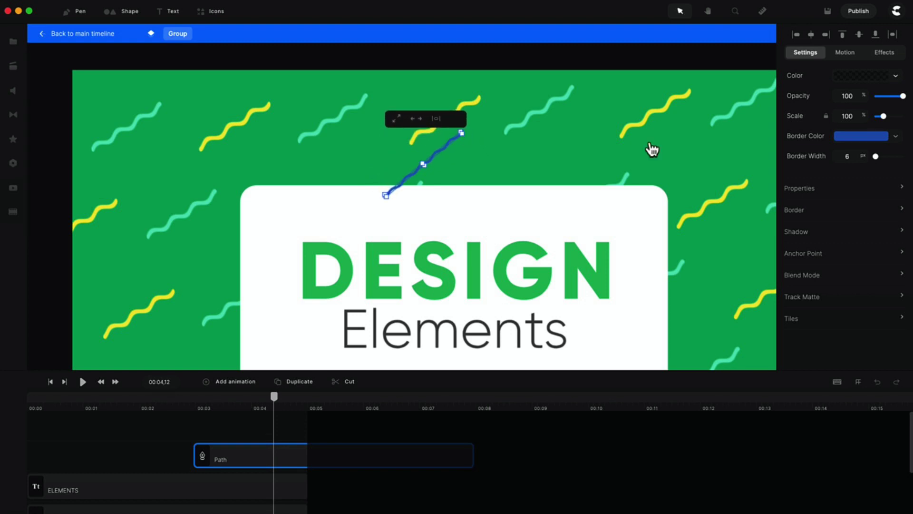
# Thicken the wavy blue line to 9 px and tile it with a 26% horizontal and 430% vertical margin.
pyautogui.click(876, 157)
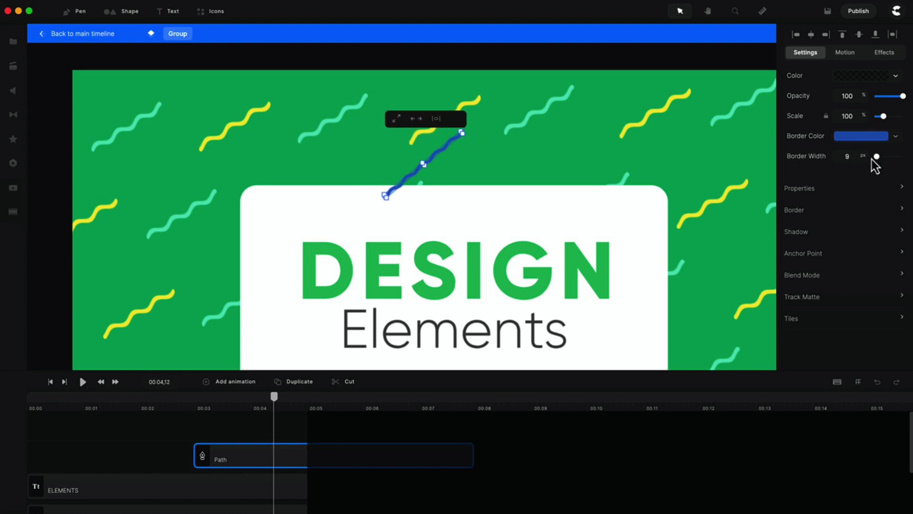
pyautogui.click(808, 319)
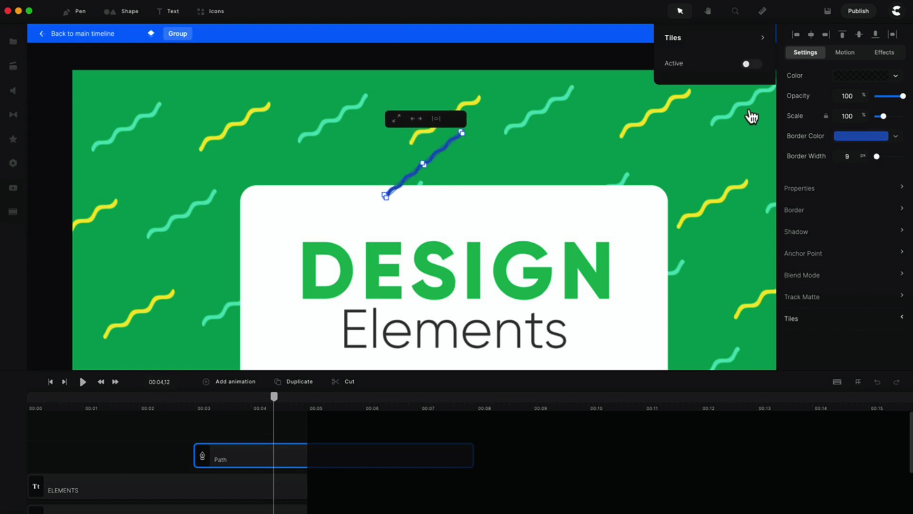
pyautogui.click(747, 65)
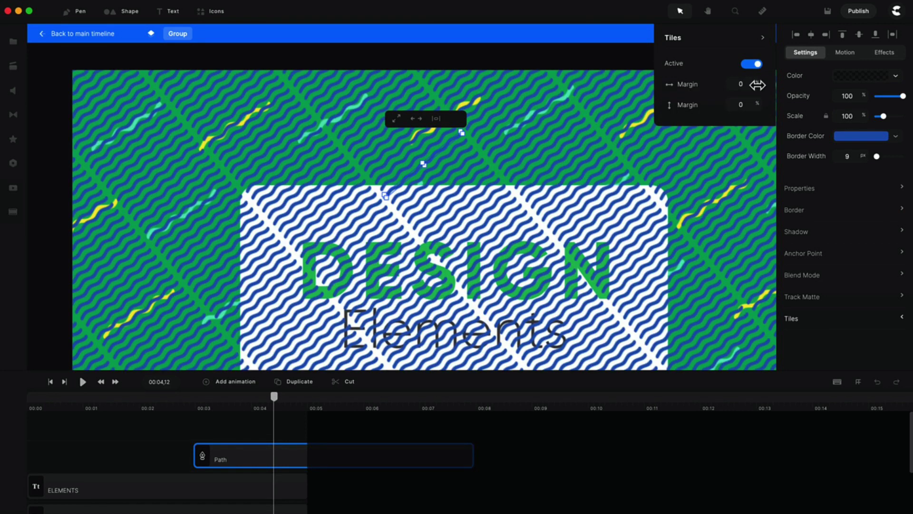
pyautogui.moveTo(757, 85)
pyautogui.mouseDown()
pyautogui.moveTo(799, 90)
pyautogui.moveTo(784, 109)
pyautogui.moveTo(833, 114)
pyautogui.mouseUp()
pyautogui.moveTo(750, 107); pyautogui.dragTo(821, 115)
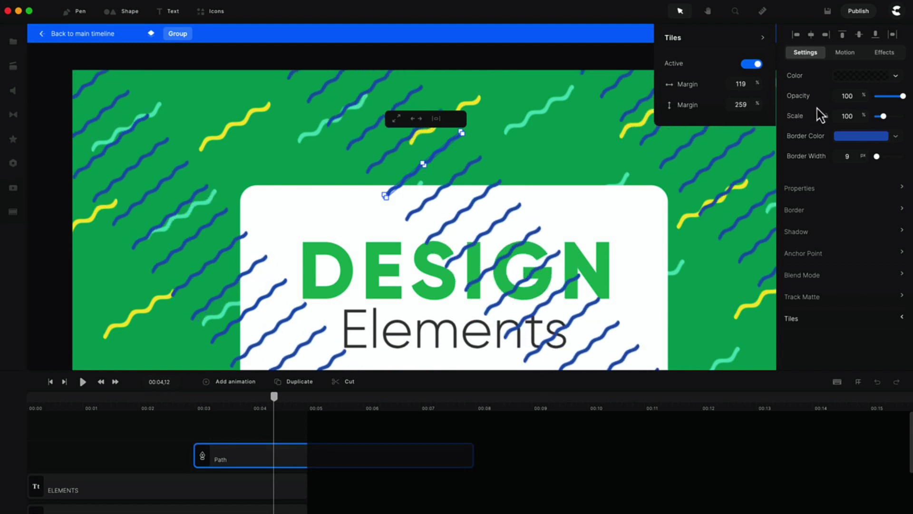
pyautogui.moveTo(755, 106); pyautogui.dragTo(798, 115)
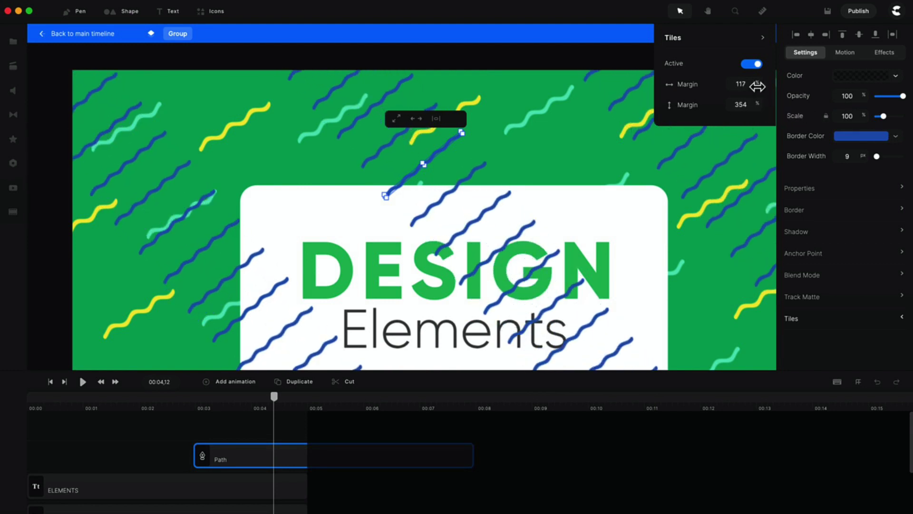
pyautogui.moveTo(751, 85); pyautogui.dragTo(792, 117)
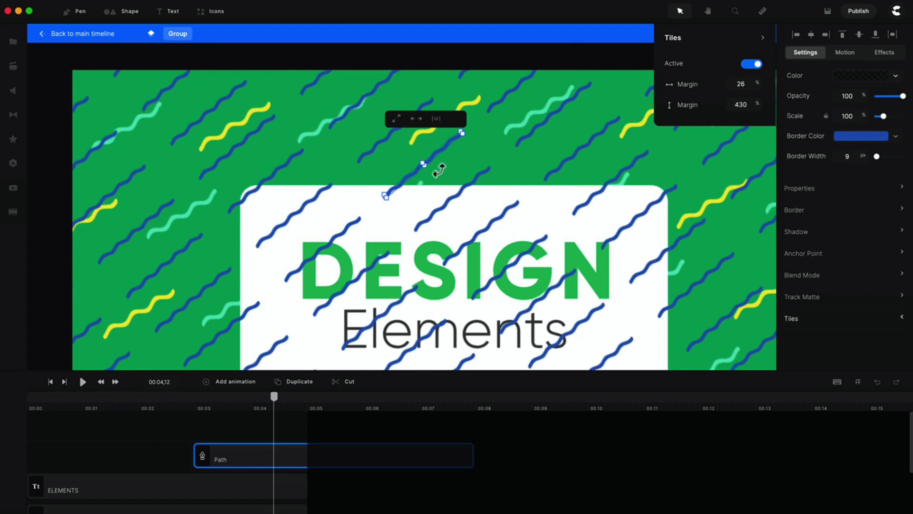
# Move the tiled line's clip to the start of the timeline and play the animation from the beginning.
pyautogui.click(457, 159)
pyautogui.click(447, 152)
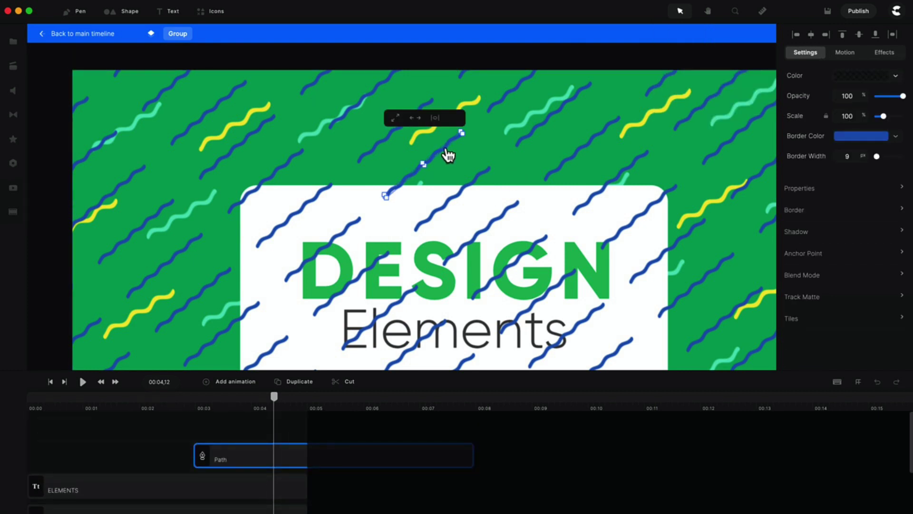
pyautogui.moveTo(446, 153); pyautogui.dragTo(442, 265)
pyautogui.moveTo(300, 456); pyautogui.dragTo(23, 447)
pyautogui.click(50, 382)
pyautogui.press('space')
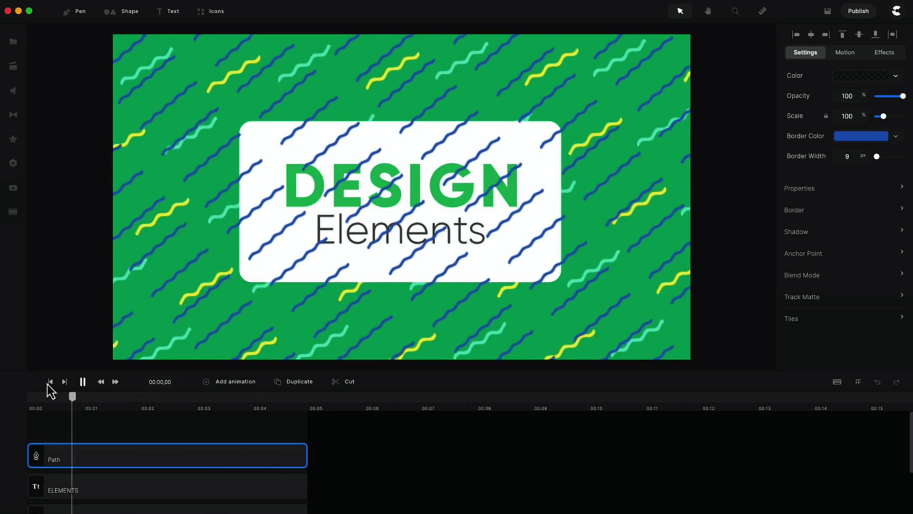
# Undo the last changes made to the tiled blue line.
pyautogui.press('super+z')
pyautogui.press('super+z')
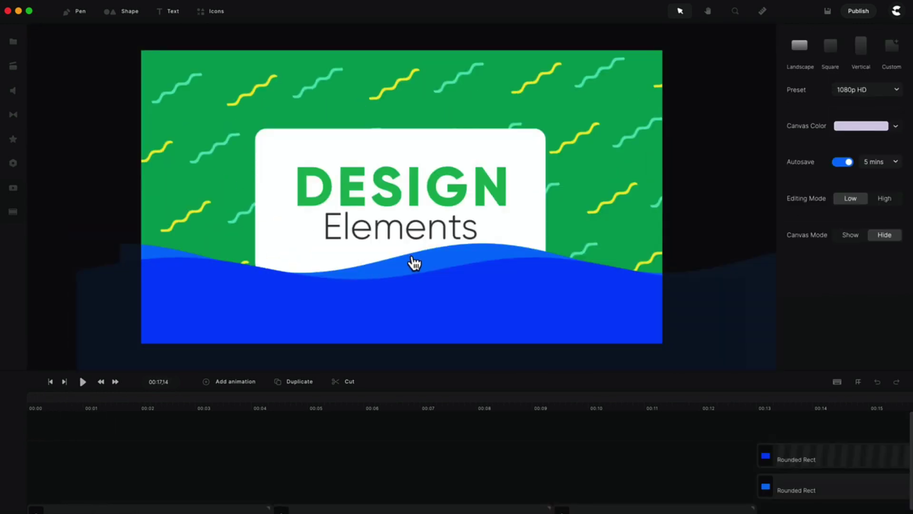
# Select the lighter blue wave on the main timeline and browse the available effects in the effects library.
pyautogui.scroll(-2, 414, 261)
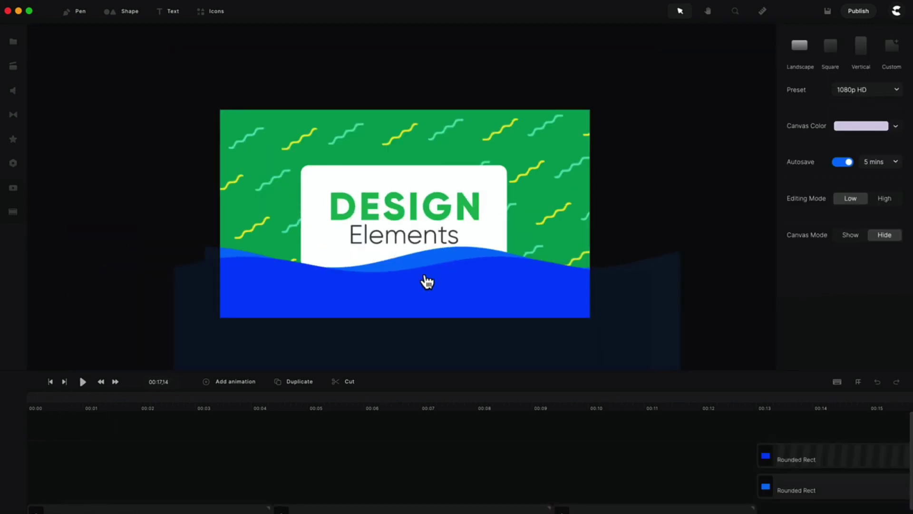
pyautogui.click(426, 279)
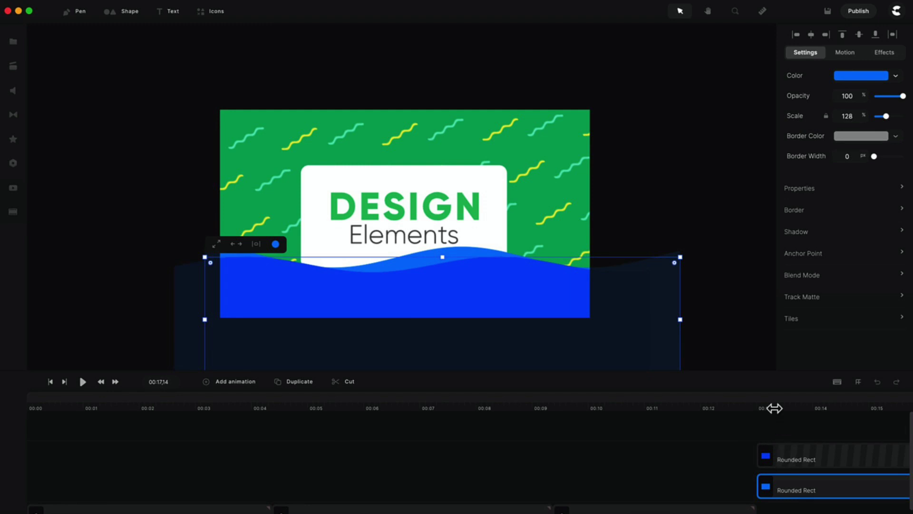
pyautogui.click(13, 141)
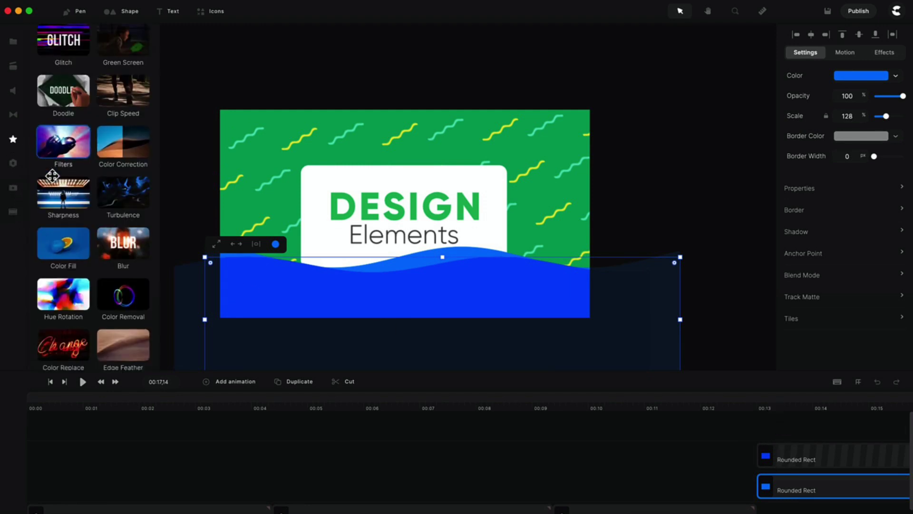
pyautogui.scroll(-3, 52, 176)
pyautogui.scroll(3, 112, 323)
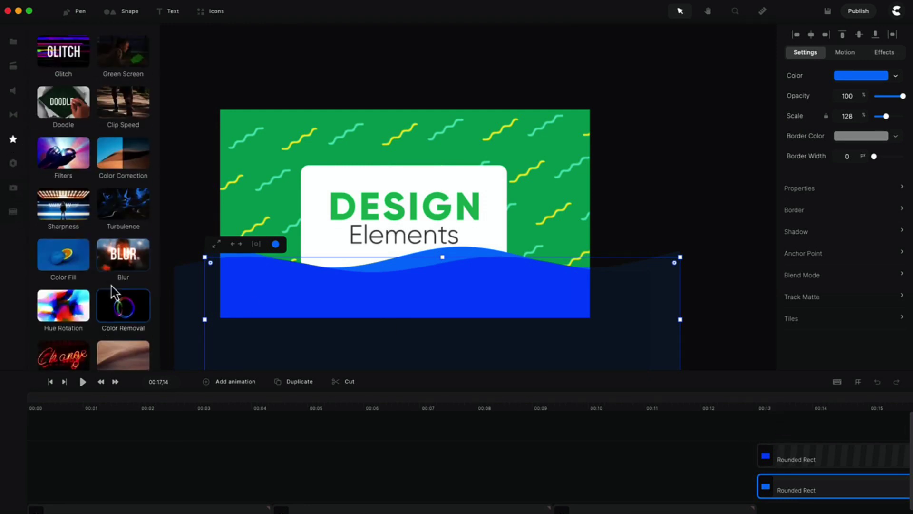